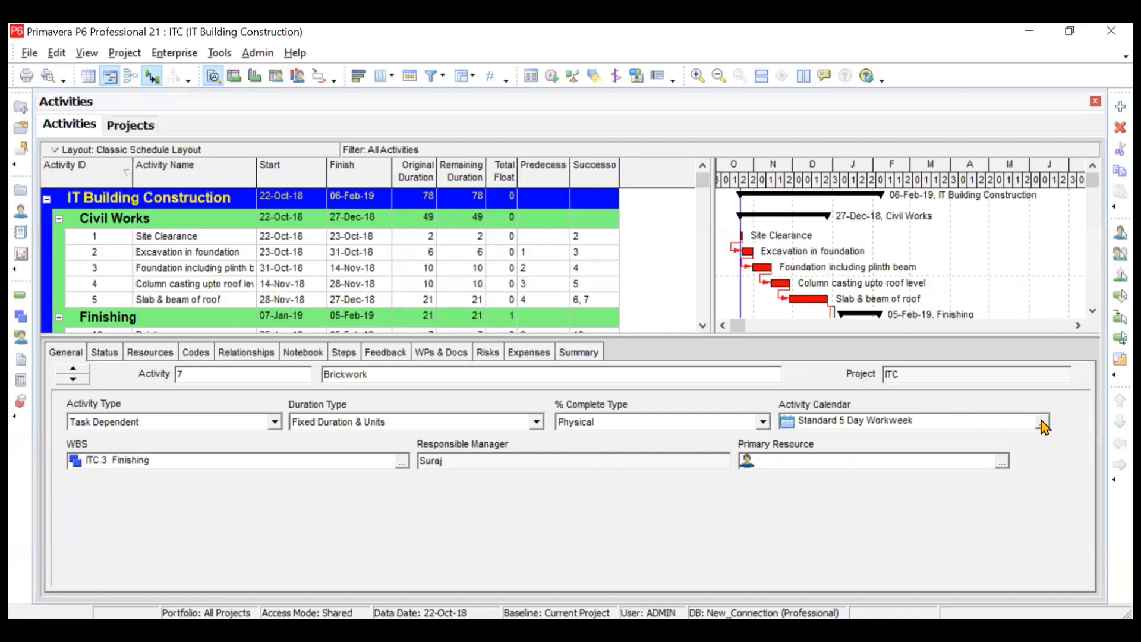
Look over activity 7's calendar options without changing them, then switch to PowerPoint slide 7.
{"action": "left_click", "coordinate": [1043, 422]}
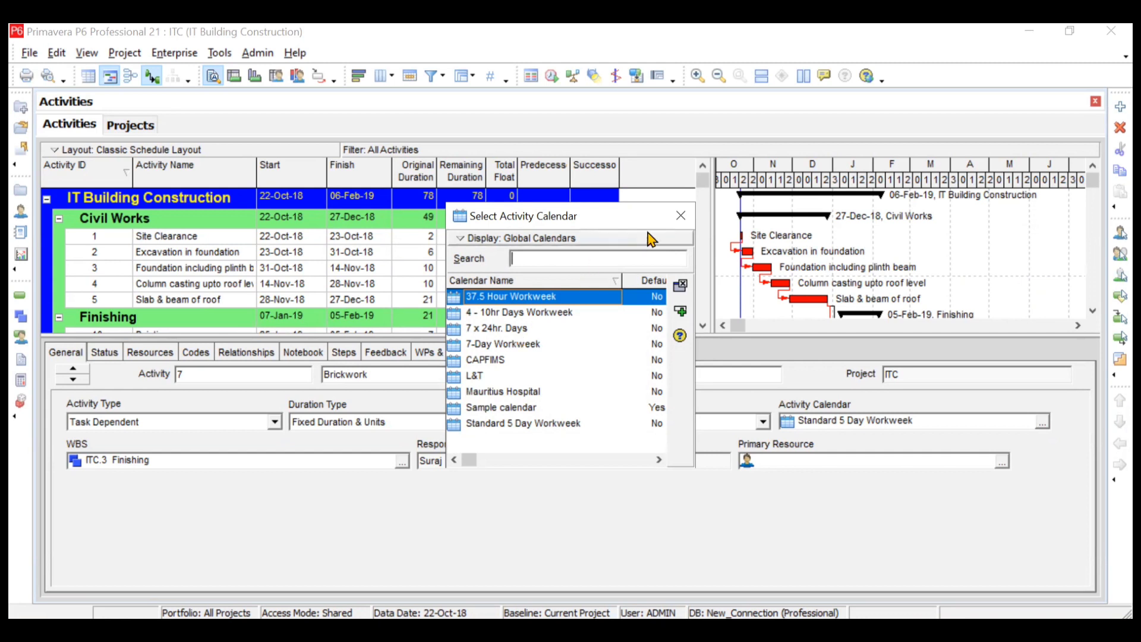
{"action": "left_click", "coordinate": [679, 218]}
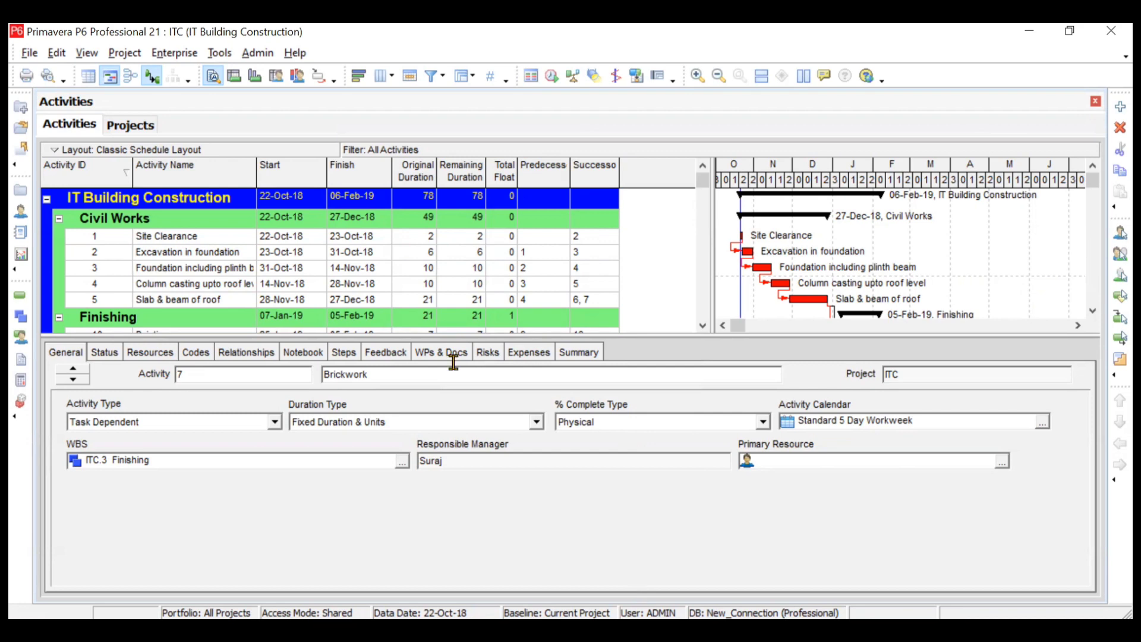
{"action": "key", "text": "alt+Tab"}
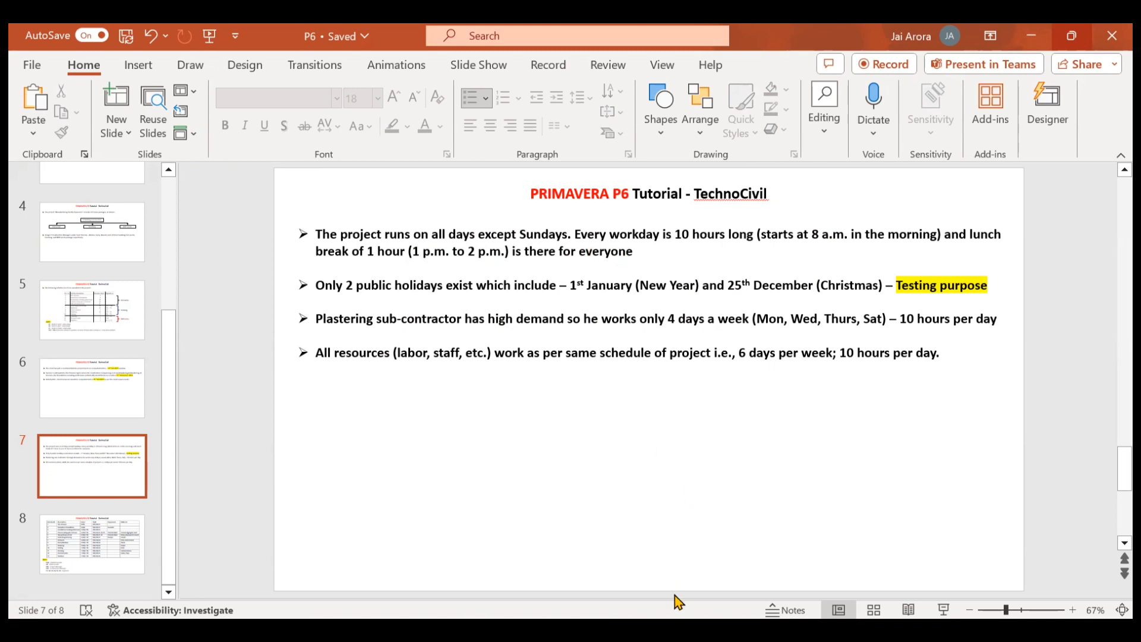
Switch back from PowerPoint to the IT Building Construction schedule in Primavera P6.
{"action": "mouse_move", "coordinate": [677, 631]}
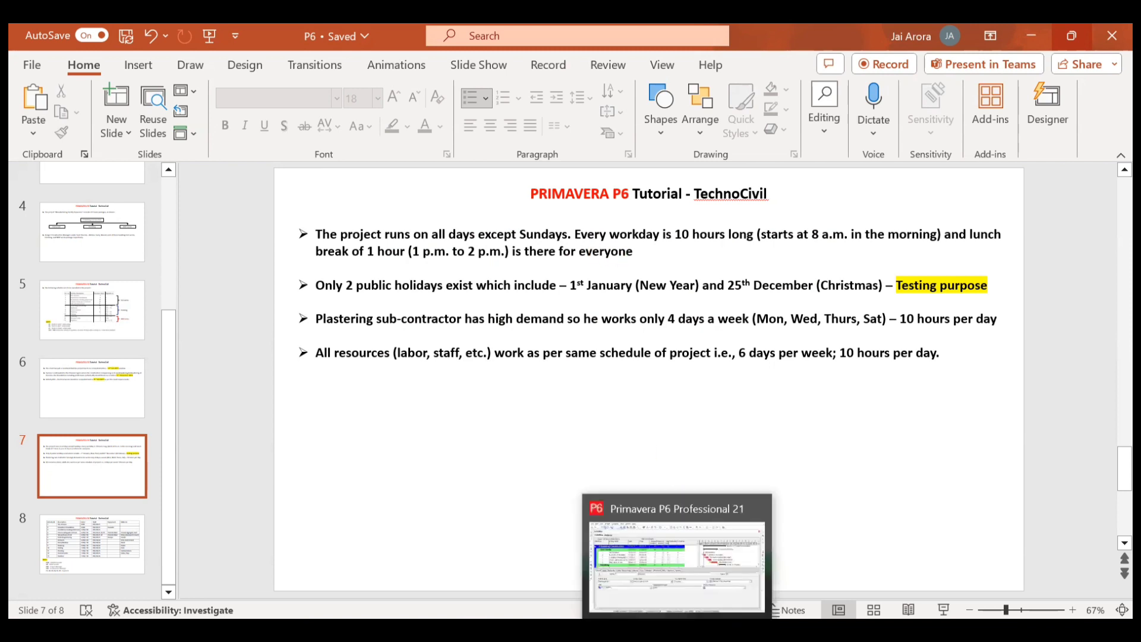
{"action": "left_click", "coordinate": [677, 564]}
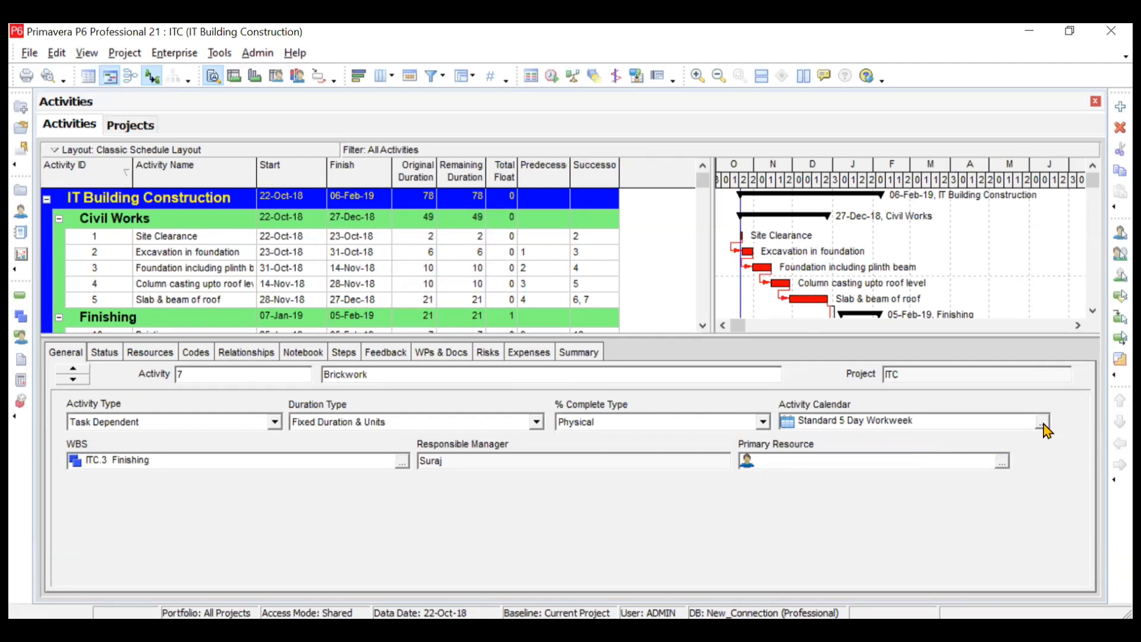
Open the Calendars dialog from the expanded Enterprise menu to list global calendars.
{"action": "left_click", "coordinate": [194, 54]}
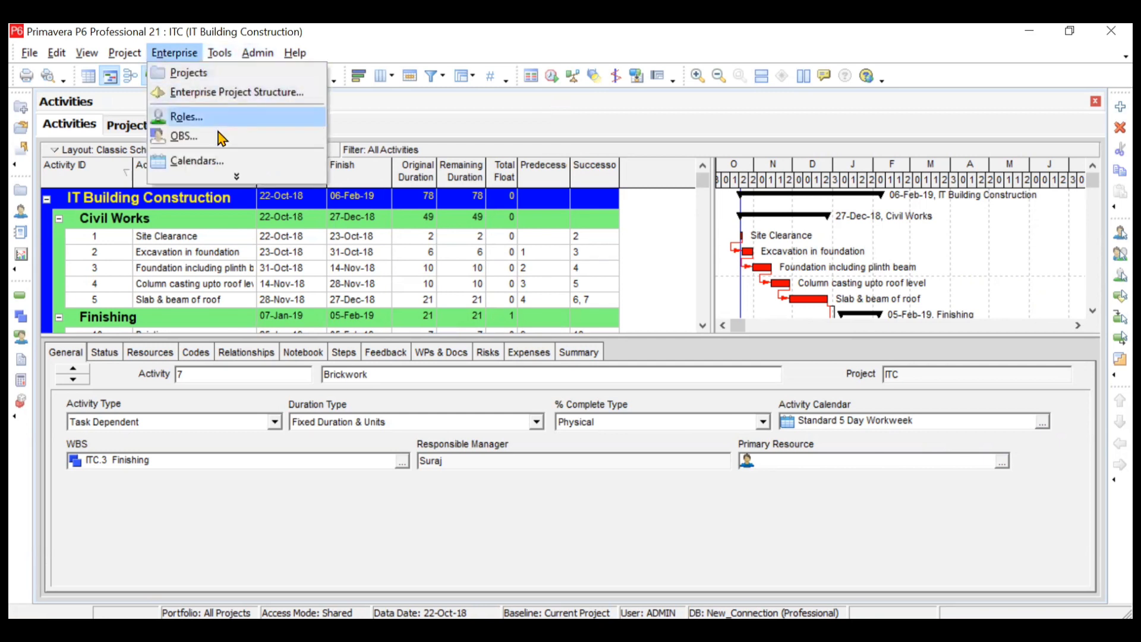
{"action": "left_click", "coordinate": [238, 176]}
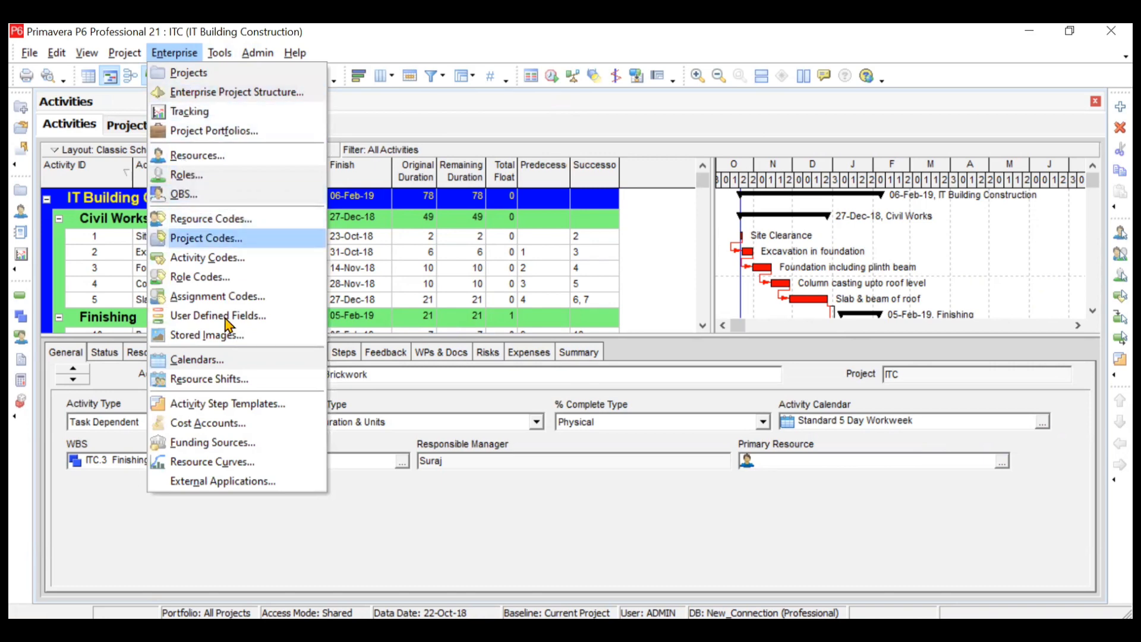
{"action": "left_click", "coordinate": [227, 361]}
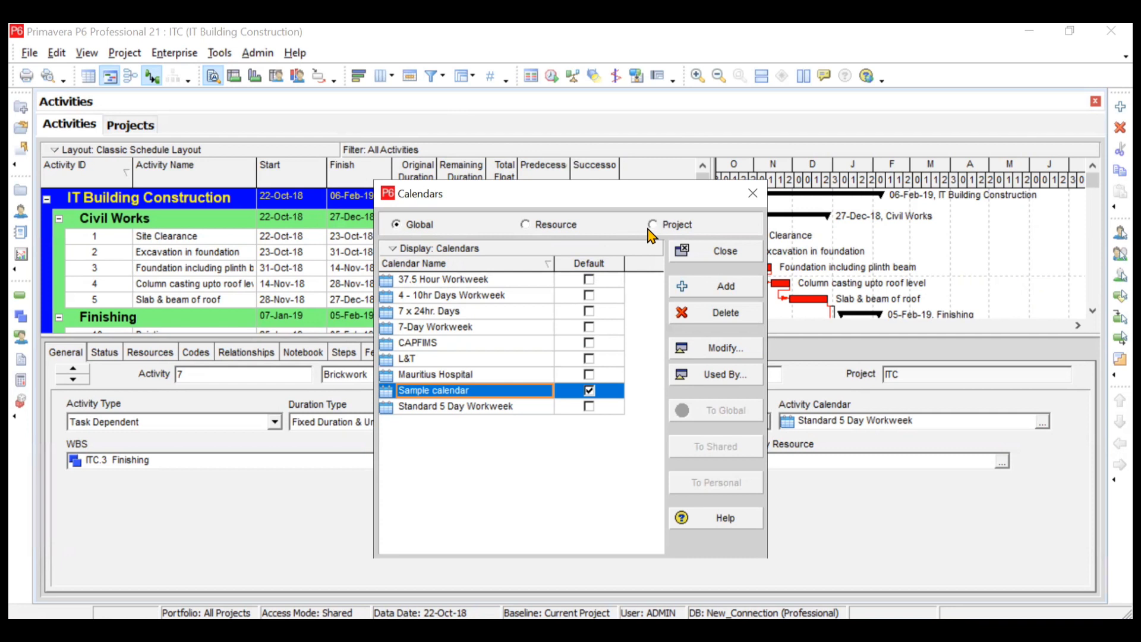
Make Standard 5 Day Workweek the default global calendar, replacing Sample calendar.
{"action": "left_click", "coordinate": [523, 224]}
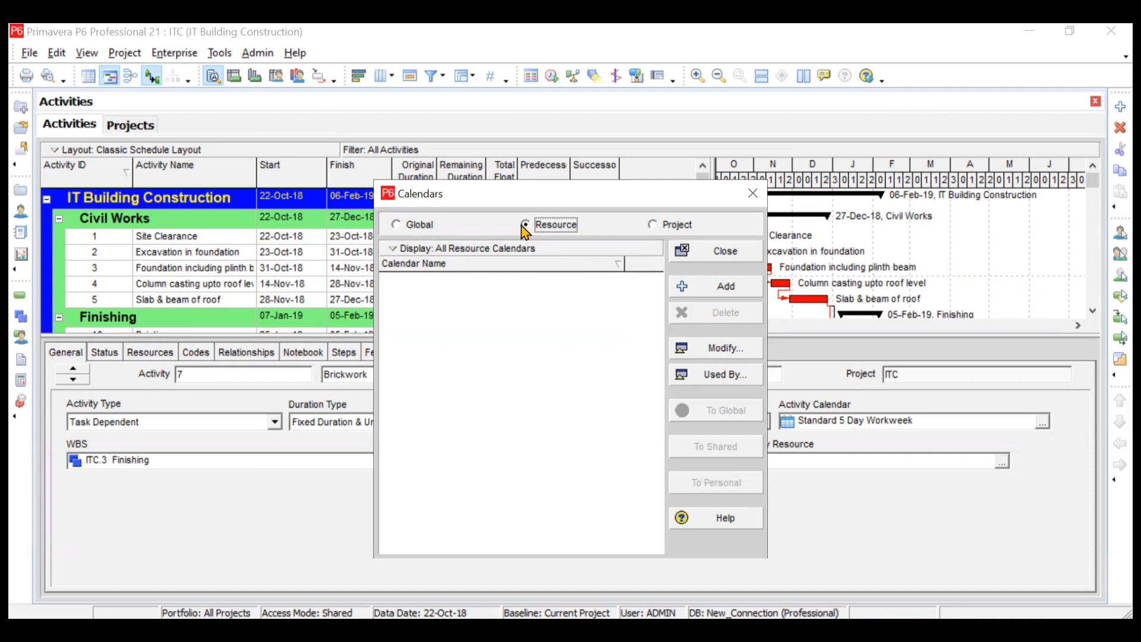
{"action": "left_click", "coordinate": [400, 225]}
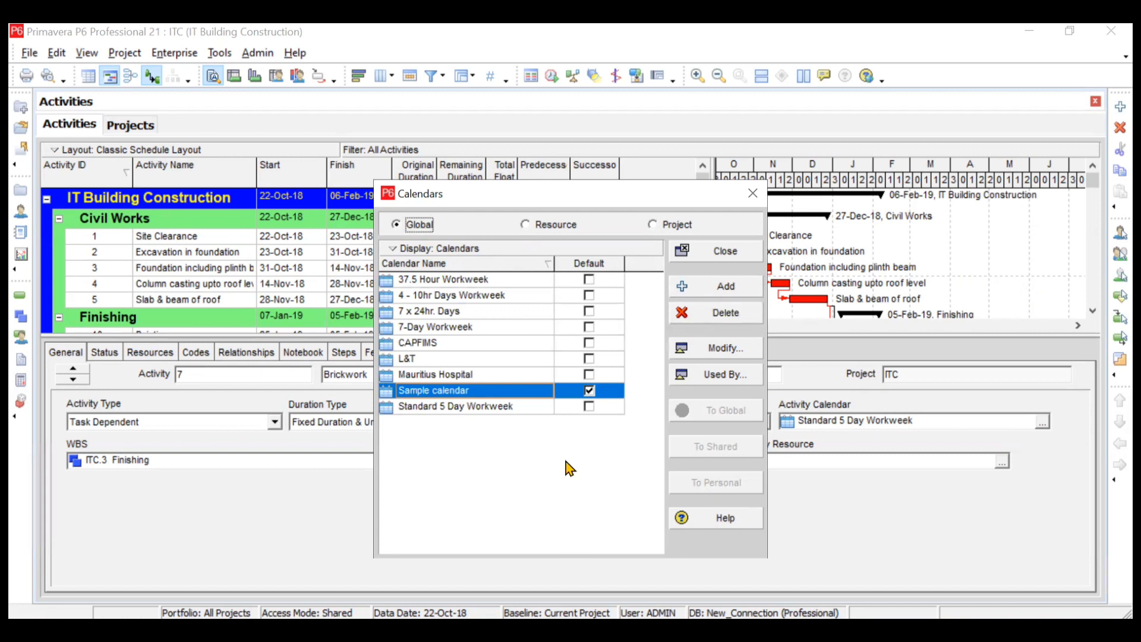
{"action": "left_click", "coordinate": [588, 406]}
{"action": "left_click", "coordinate": [589, 407]}
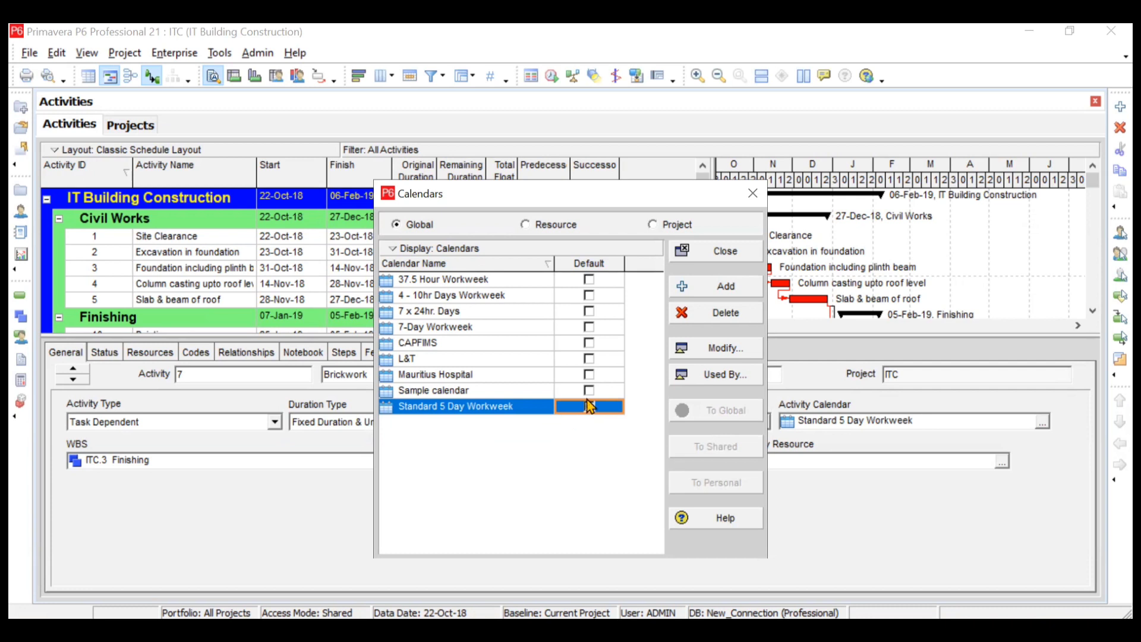
Add a global calendar copied from Standard 5 Day Workweek, named 'IT Building Calendar'.
{"action": "left_click", "coordinate": [718, 286]}
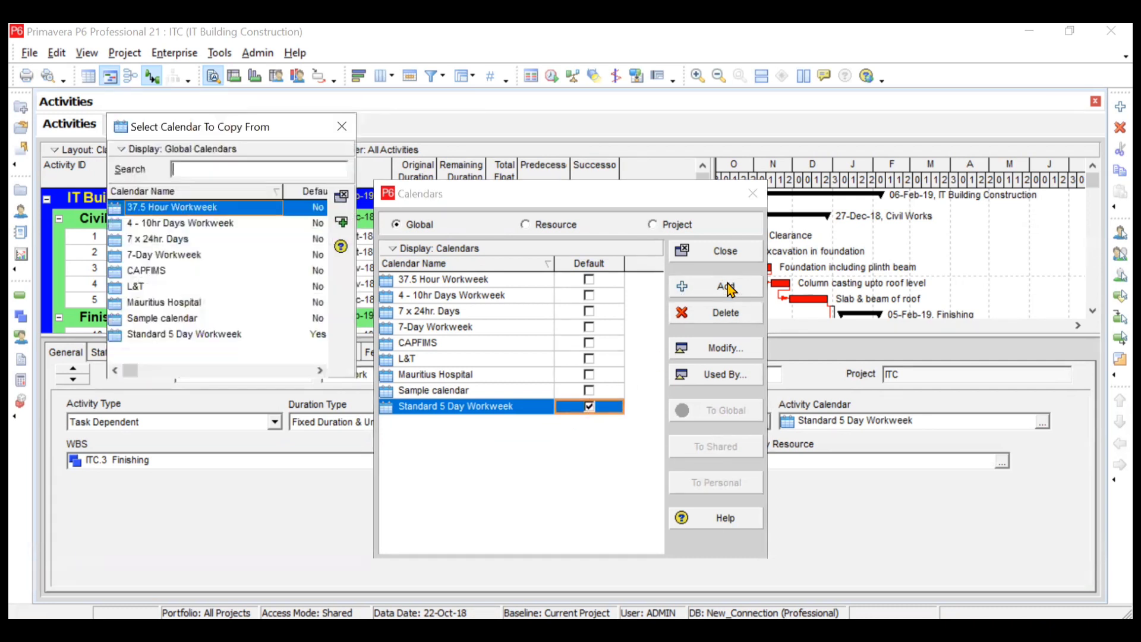
{"action": "left_click", "coordinate": [187, 336]}
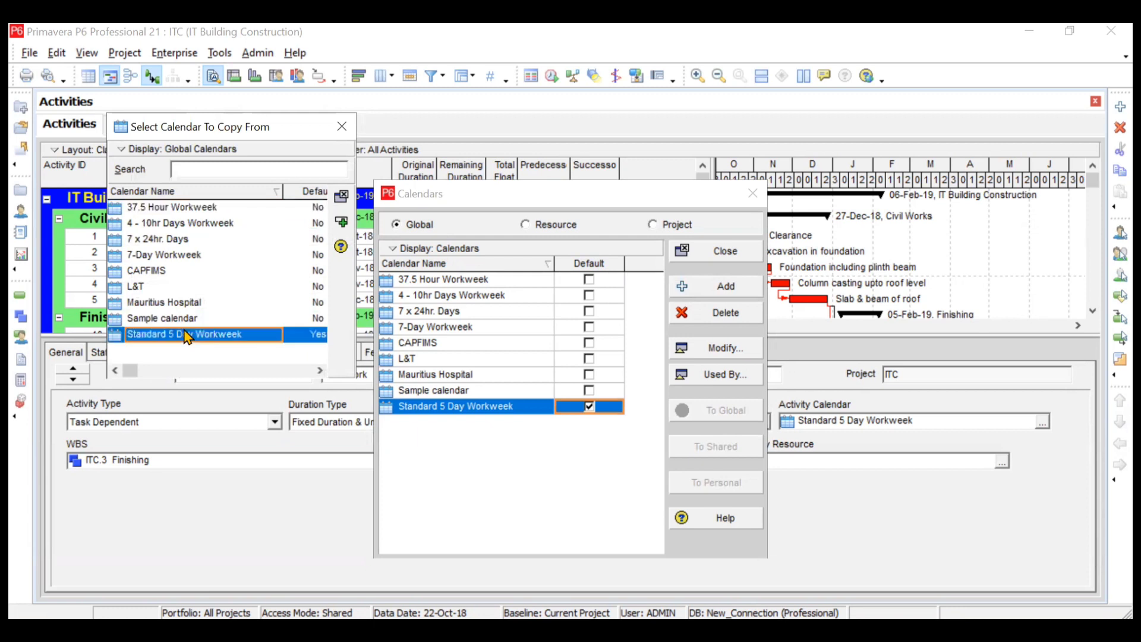
{"action": "left_click", "coordinate": [338, 225]}
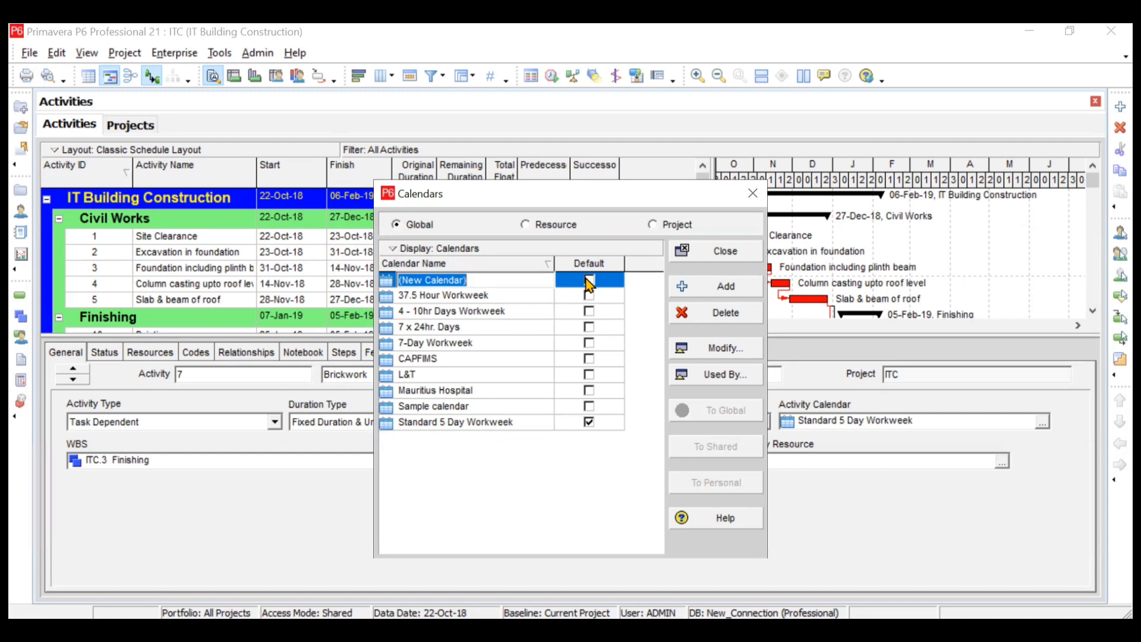
{"action": "type", "text": "IT"}
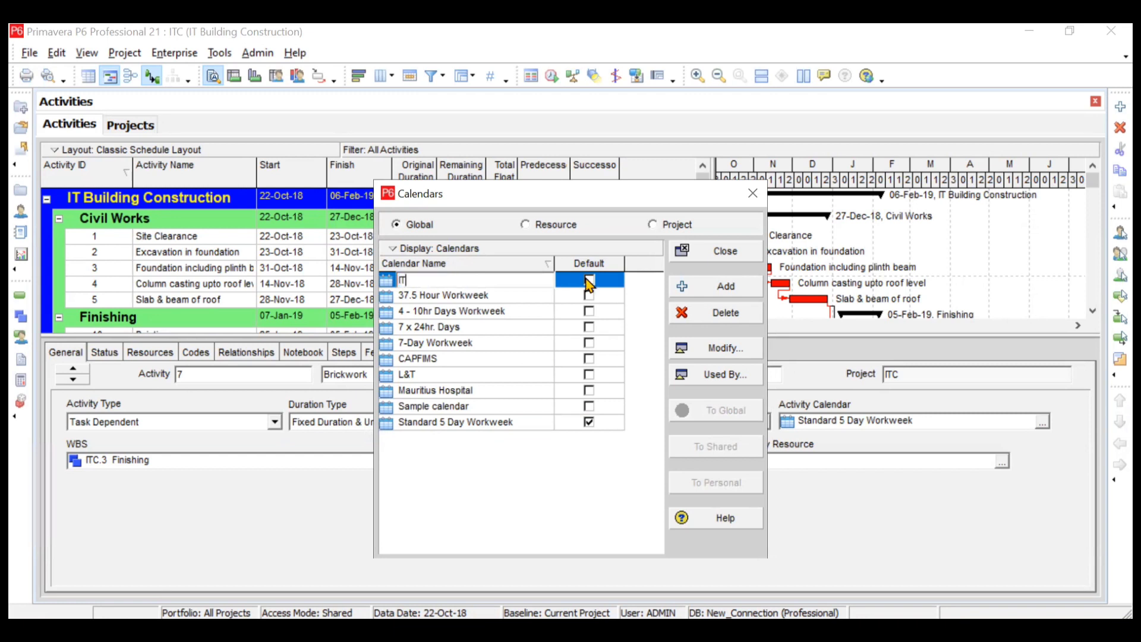
{"action": "type", "text": " Building Calendar"}
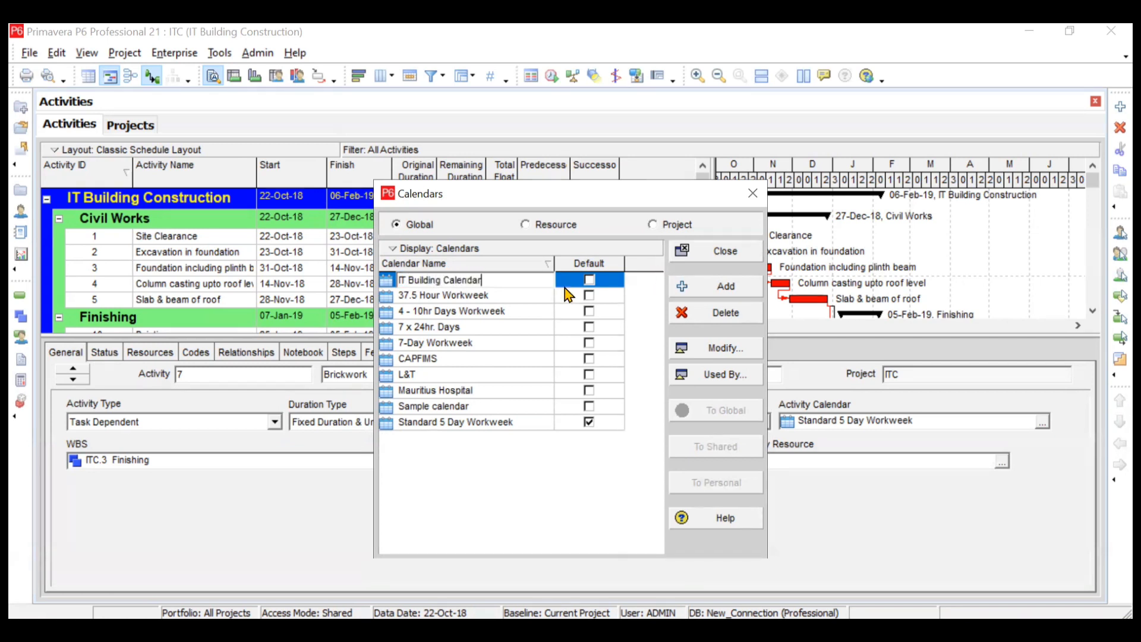
{"action": "left_click", "coordinate": [589, 280]}
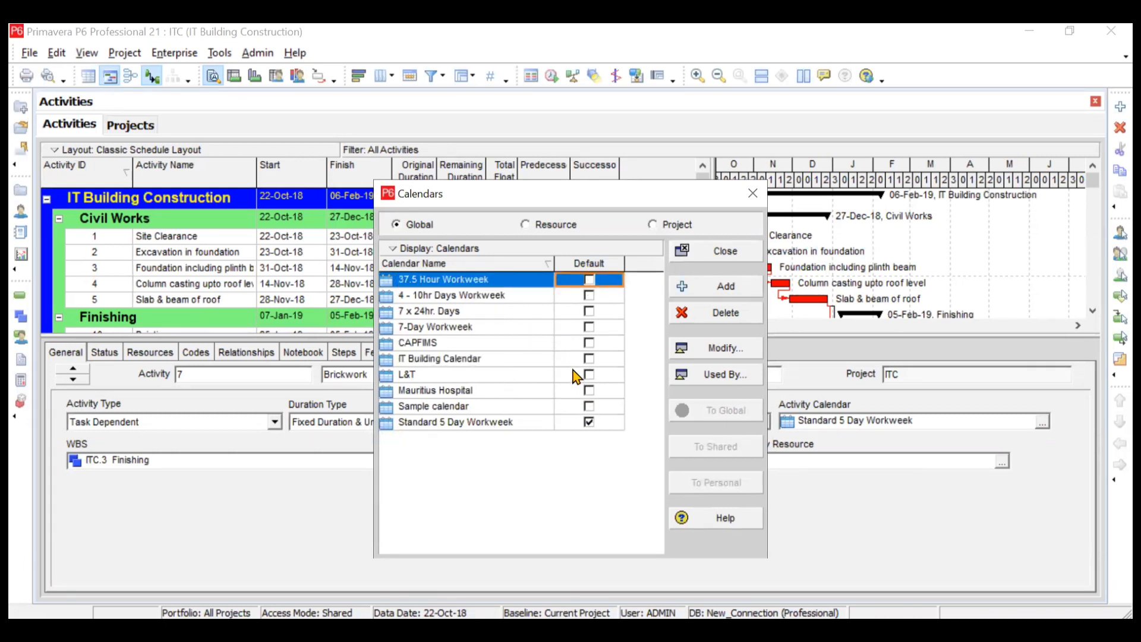
Mark IT Building Calendar as the default and open it for editing.
{"action": "left_click", "coordinate": [594, 360]}
{"action": "left_click", "coordinate": [592, 359]}
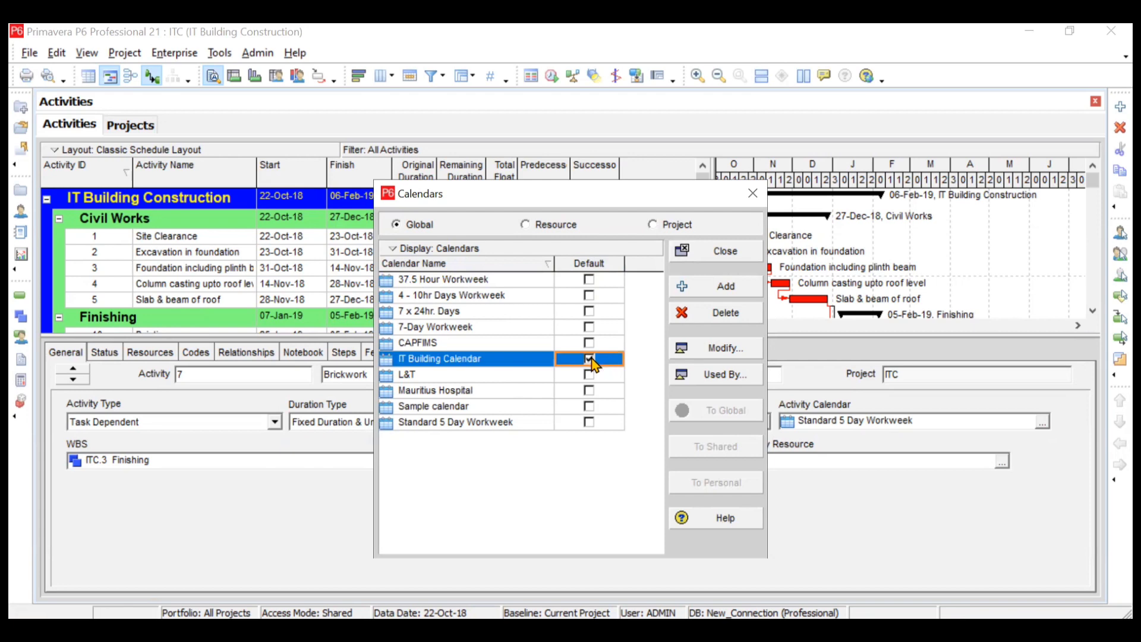
{"action": "left_click", "coordinate": [715, 351]}
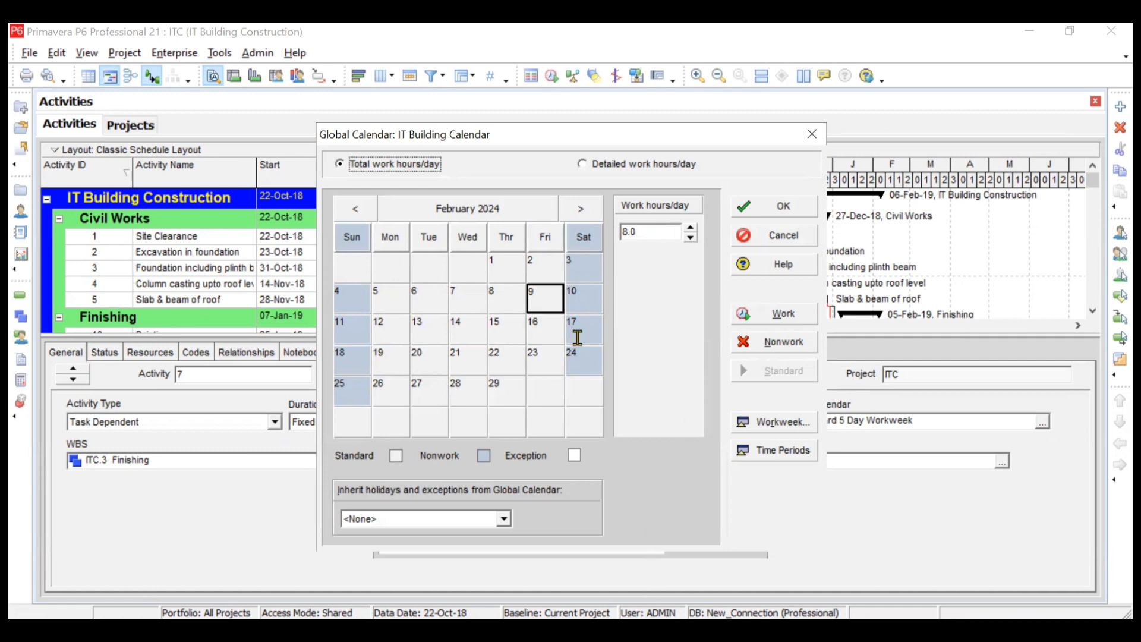
Review the PowerPoint requirements, then open the IT Building Calendar's Workweek hours.
{"action": "key", "text": "alt+Tab"}
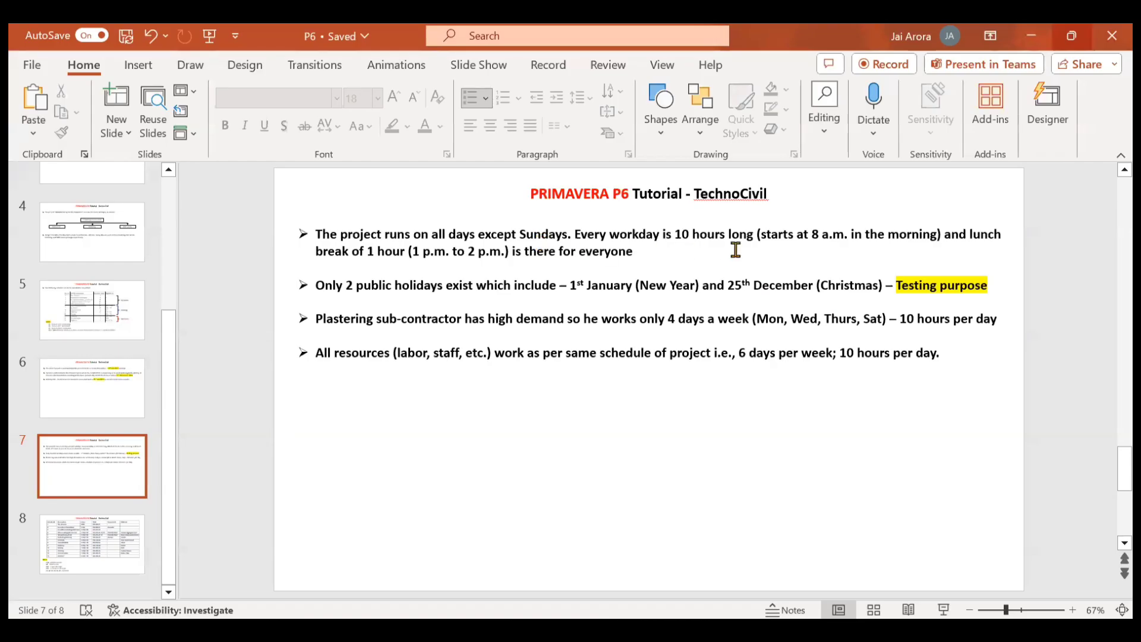
{"action": "left_click", "coordinate": [1031, 35]}
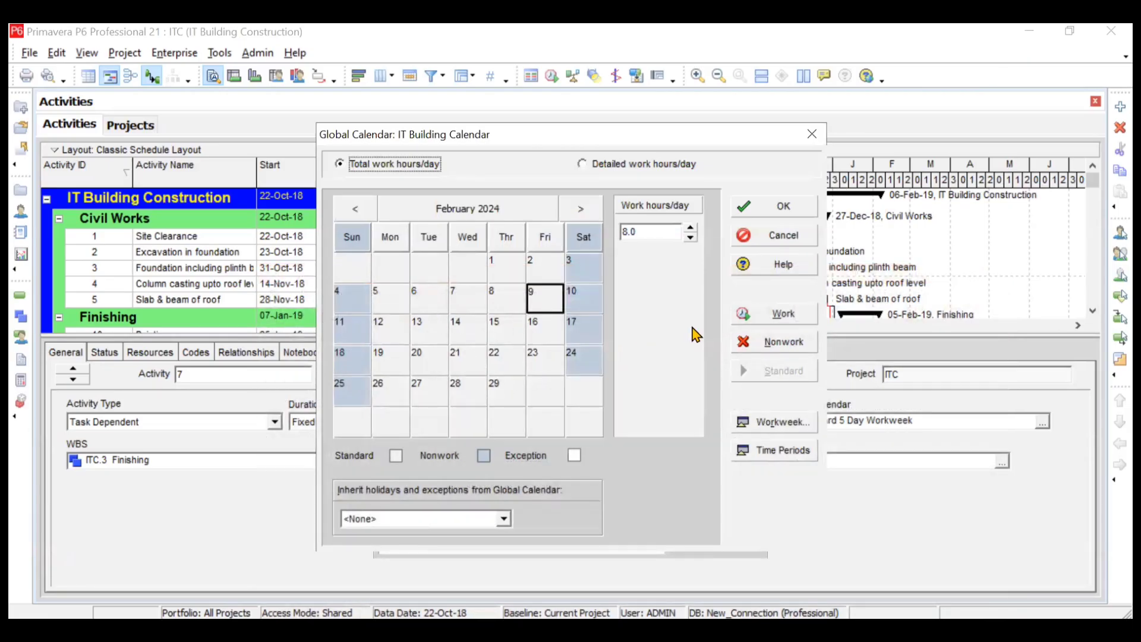
{"action": "left_click", "coordinate": [764, 422]}
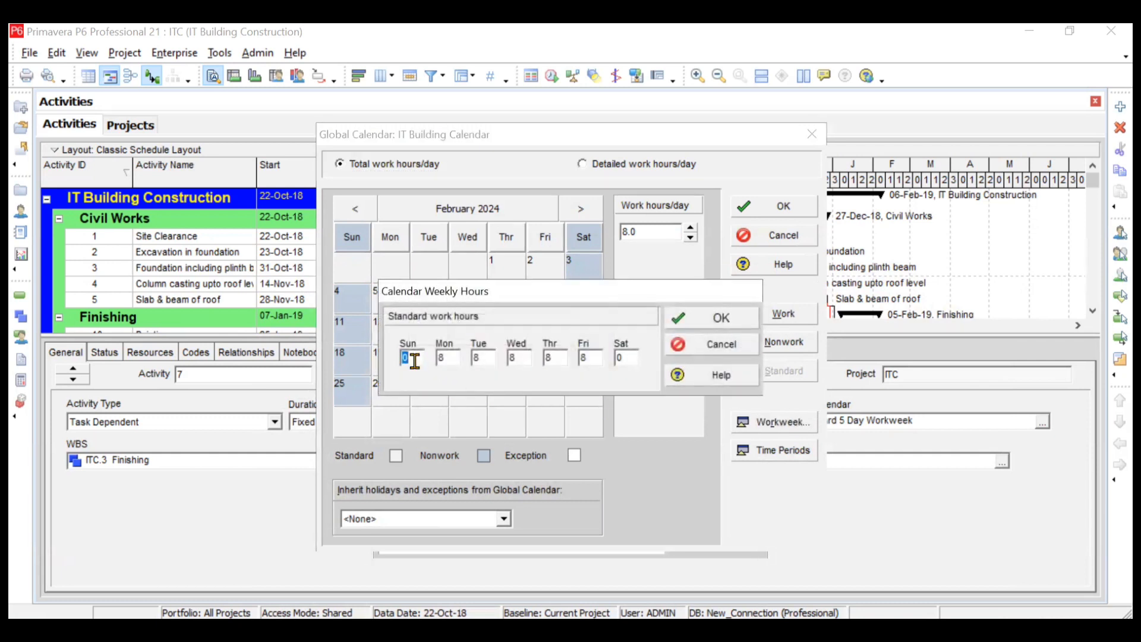
Set Saturday, Friday and Thursday to 10 work hours each.
{"action": "left_click", "coordinate": [622, 357]}
{"action": "key", "text": "BackSpace"}
{"action": "type", "text": "10"}
{"action": "left_click", "coordinate": [589, 362]}
{"action": "key", "text": "BackSpace"}
{"action": "type", "text": "10"}
{"action": "left_click", "coordinate": [559, 357]}
{"action": "key", "text": "BackSpace"}
{"action": "type", "text": "10"}
Set Wednesday, Tuesday and Monday to 10 hours, leave Sunday at 0, and confirm.
{"action": "double_click", "coordinate": [516, 357]}
{"action": "type", "text": "10"}
{"action": "double_click", "coordinate": [476, 358]}
{"action": "type", "text": "10"}
{"action": "double_click", "coordinate": [443, 357]}
{"action": "type", "text": "10"}
{"action": "left_click", "coordinate": [720, 317]}
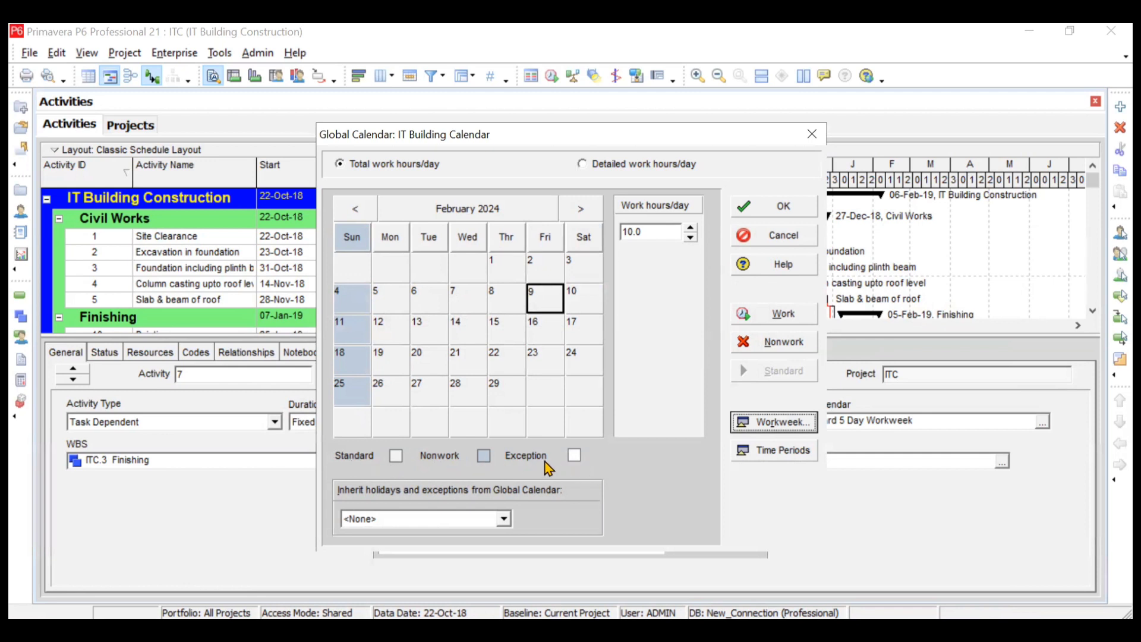
Browse to January 2024, check the hours on 7 and 12 January, then open Time Periods.
{"action": "left_click", "coordinate": [585, 211]}
{"action": "left_click", "coordinate": [586, 211]}
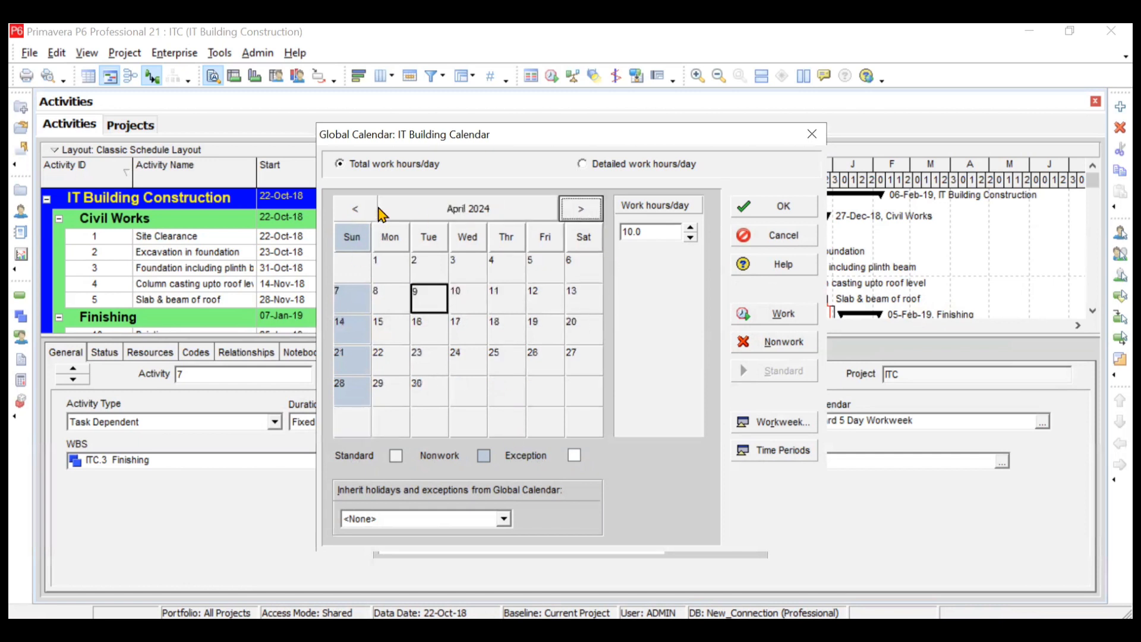
{"action": "left_click", "coordinate": [357, 209]}
{"action": "left_click", "coordinate": [357, 209]}
{"action": "left_click", "coordinate": [357, 209]}
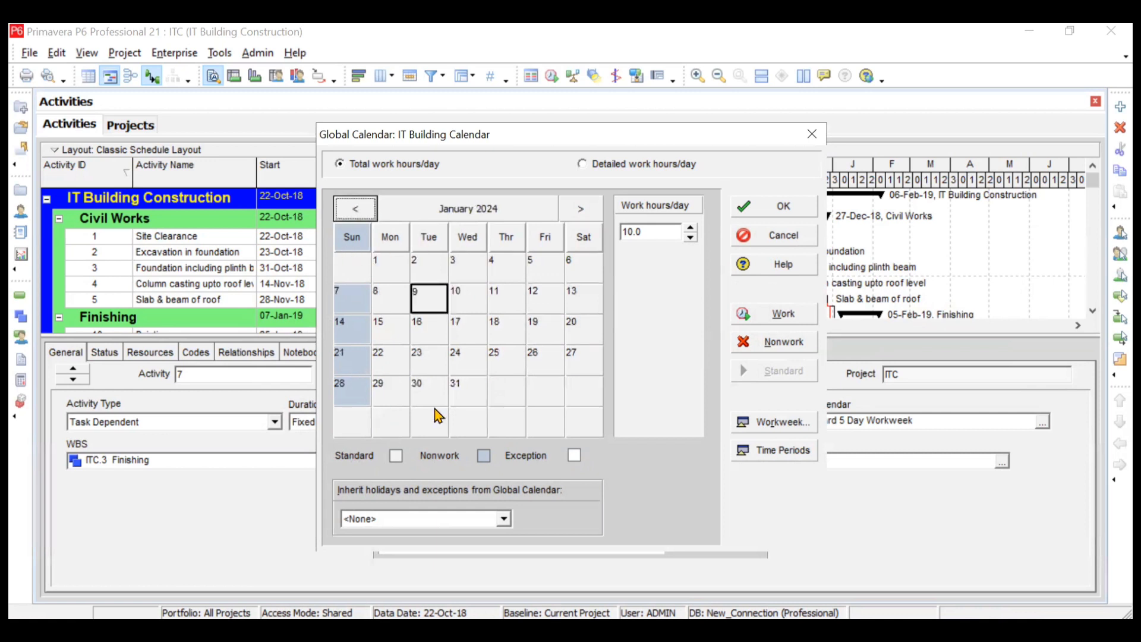
{"action": "left_click", "coordinate": [357, 306]}
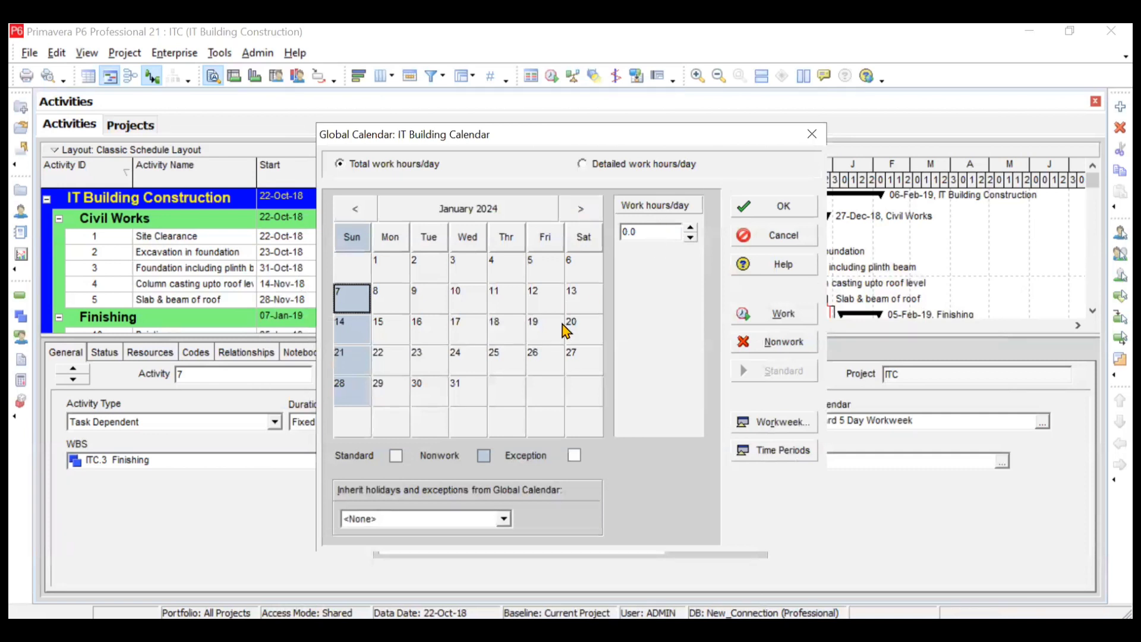
{"action": "left_click", "coordinate": [543, 311]}
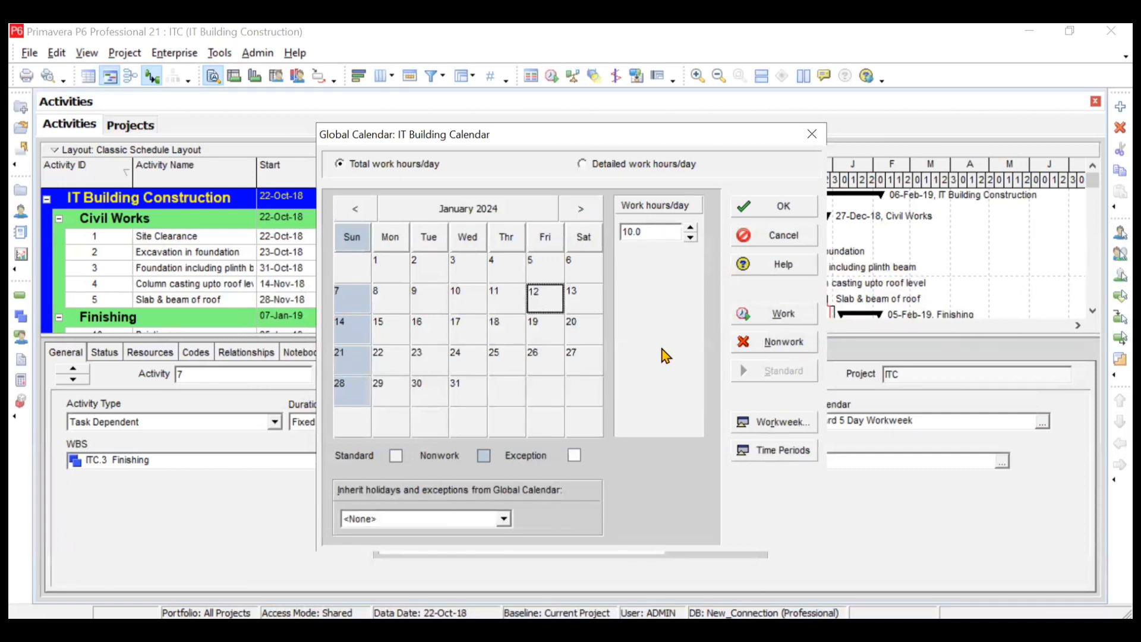
{"action": "left_click", "coordinate": [784, 451]}
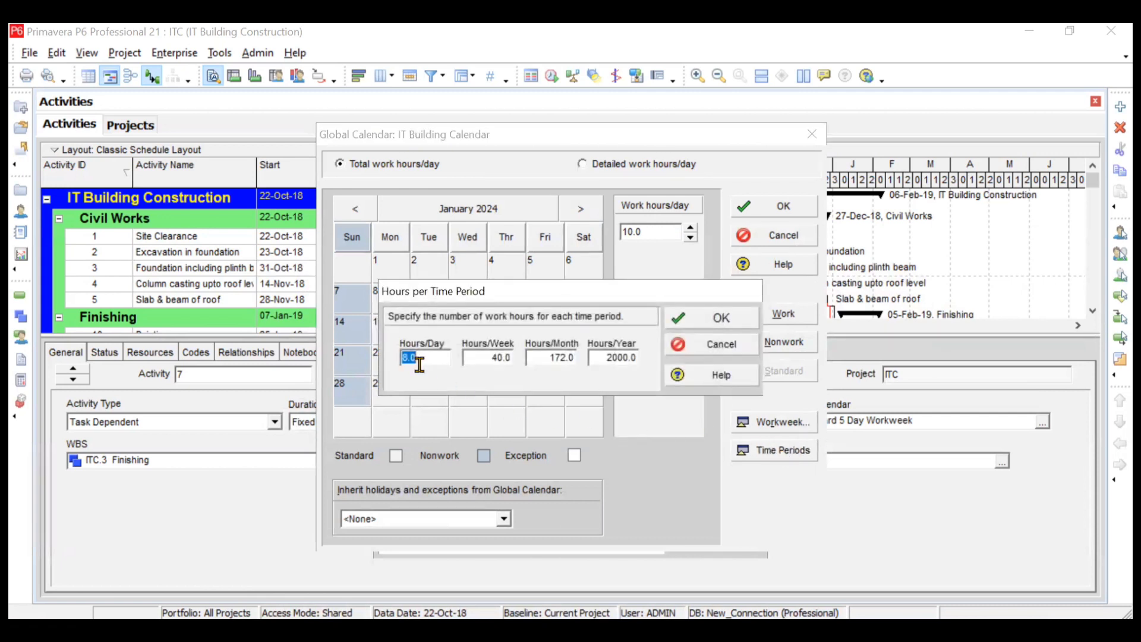
Enter 10 hours/day, 60 hours/week, 240 hours/month and 2880 hours/year, then apply.
{"action": "key", "text": "BackSpace"}
{"action": "type", "text": "10"}
{"action": "left_click", "coordinate": [506, 359]}
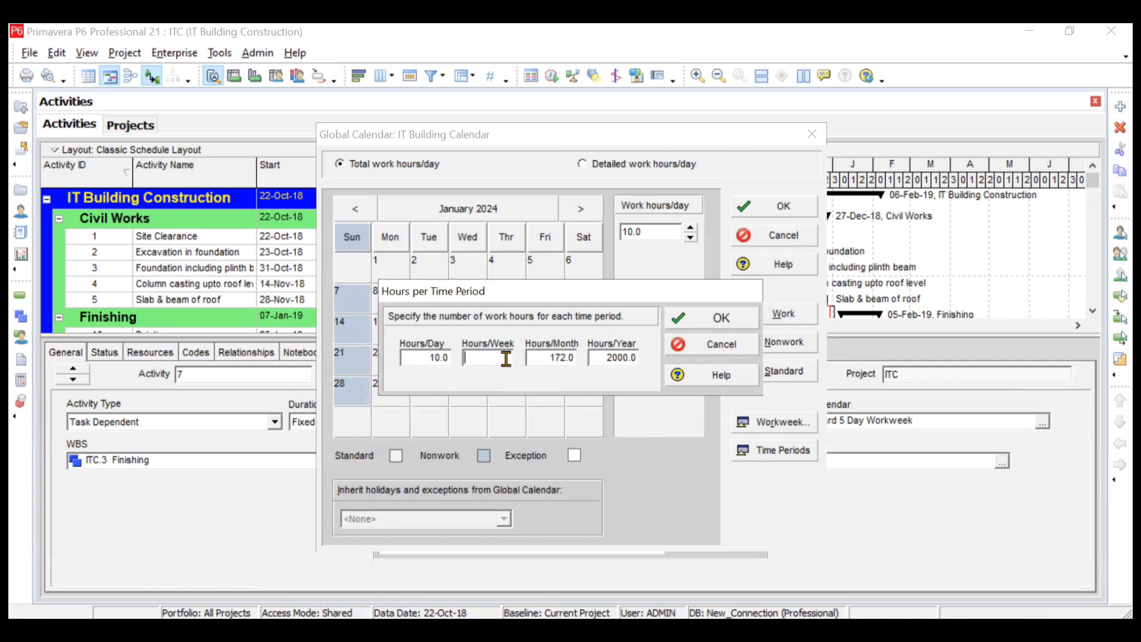
{"action": "type", "text": "6"}
{"action": "left_click", "coordinate": [564, 358]}
{"action": "type", "text": "2"}
{"action": "left_click", "coordinate": [632, 357]}
{"action": "key", "text": "BackSpace"}
{"action": "key", "text": "BackSpace"}
{"action": "key", "text": "BackSpace"}
{"action": "key", "text": "BackSpace"}
{"action": "type", "text": "2880"}
{"action": "left_click", "coordinate": [719, 320]}
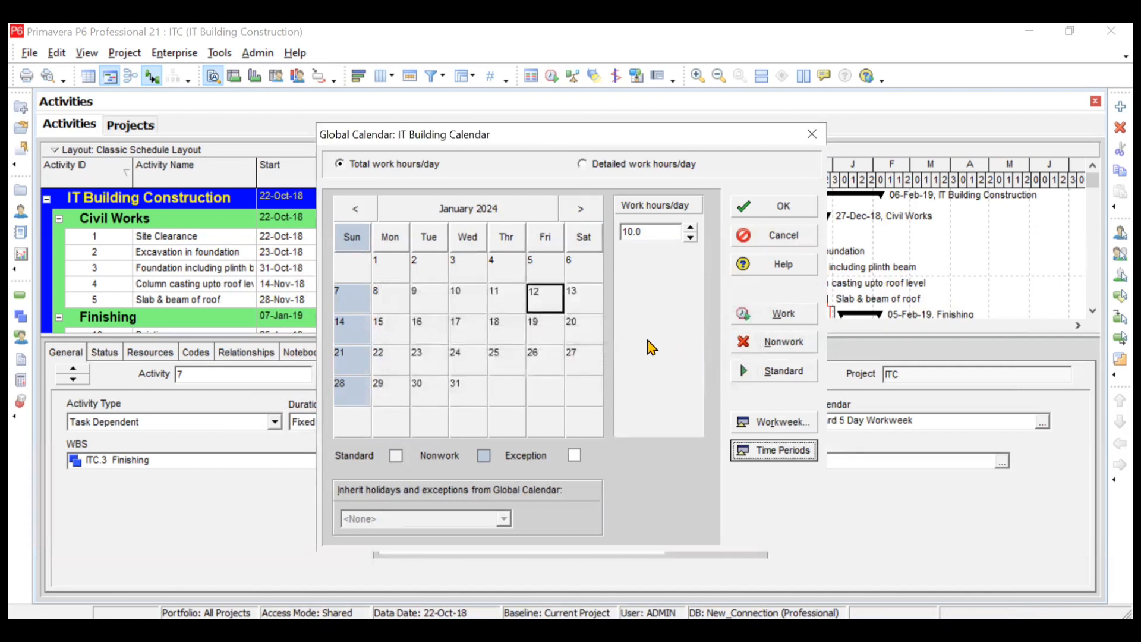
Switch to detailed work hours and make 13:00–14:00 nonwork on 12 January.
{"action": "left_click", "coordinate": [583, 164]}
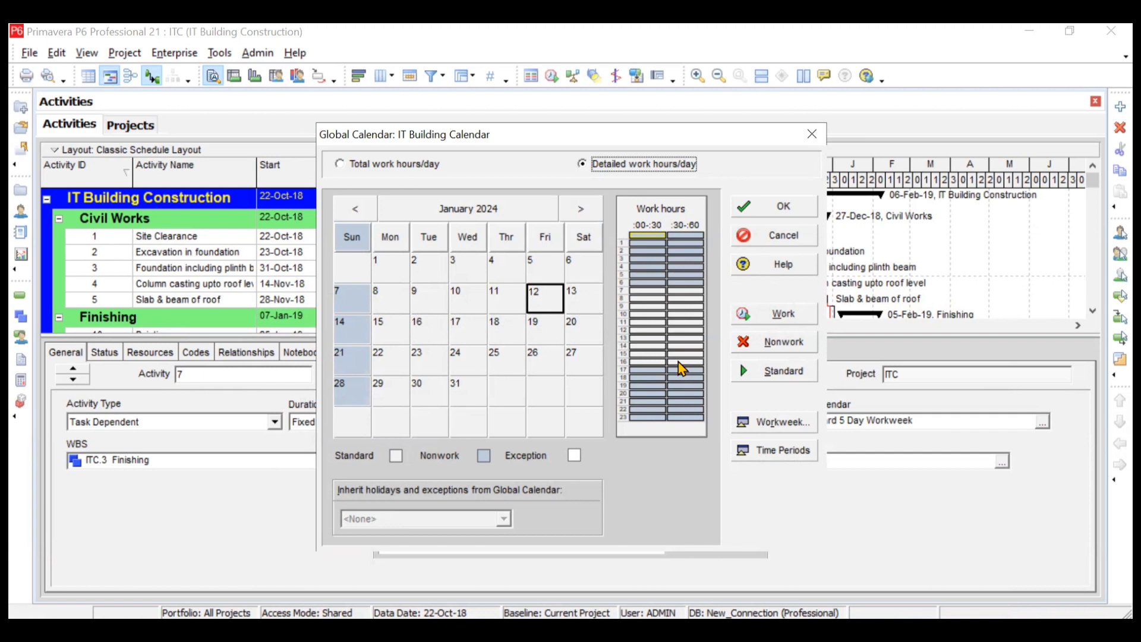
{"action": "left_click", "coordinate": [641, 340]}
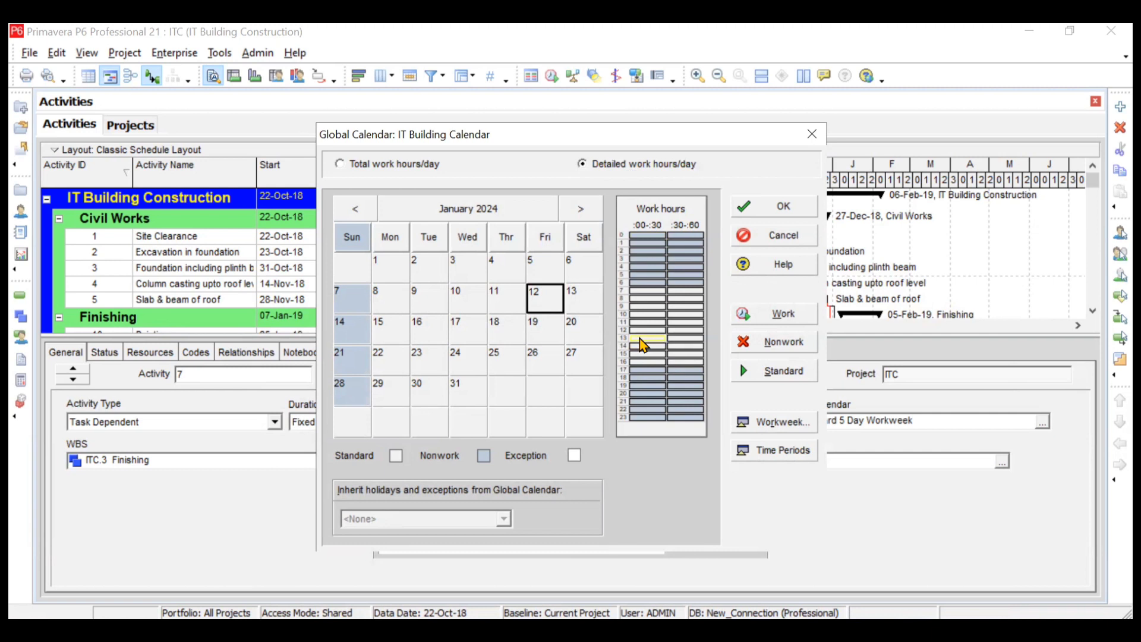
{"action": "left_click", "coordinate": [777, 347]}
{"action": "left_click", "coordinate": [683, 340]}
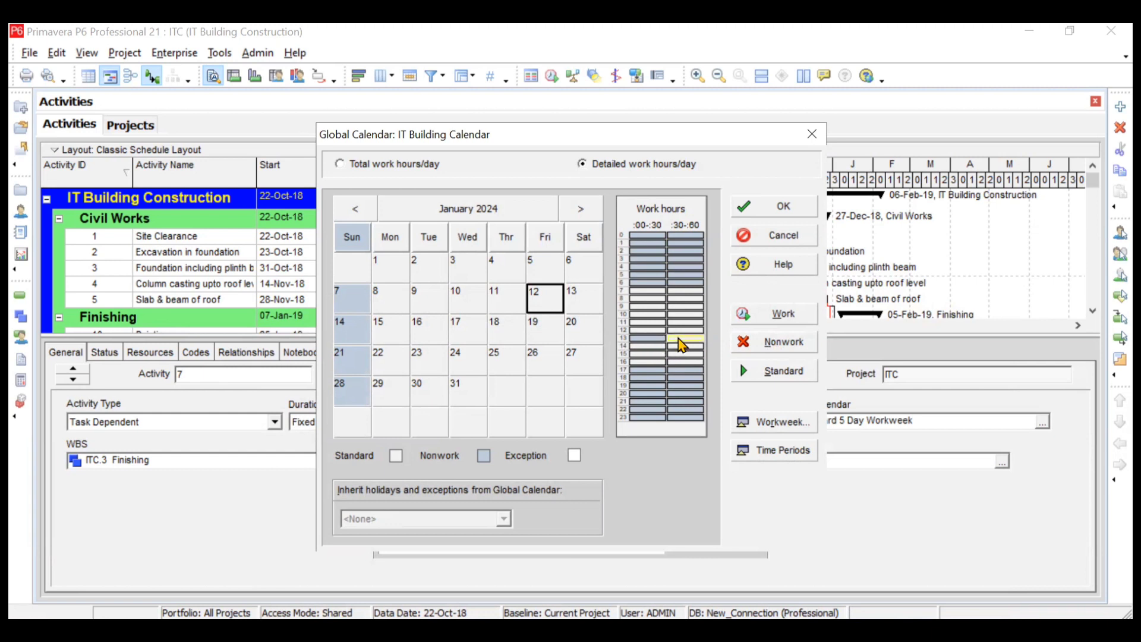
{"action": "left_click", "coordinate": [761, 348]}
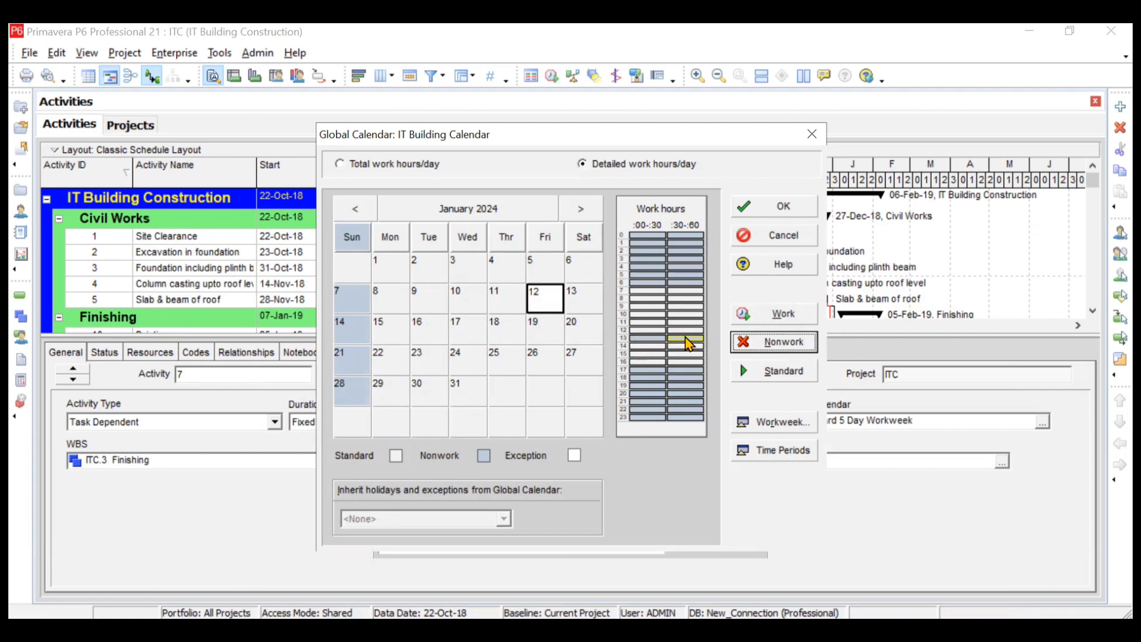
Select the 7:00–8:00, 12:30–13:00, 17:00–18:00 and 18:00-hour slots in the Work hours grid.
{"action": "left_click", "coordinate": [643, 300]}
{"action": "left_click", "coordinate": [645, 293]}
{"action": "left_click", "coordinate": [690, 291]}
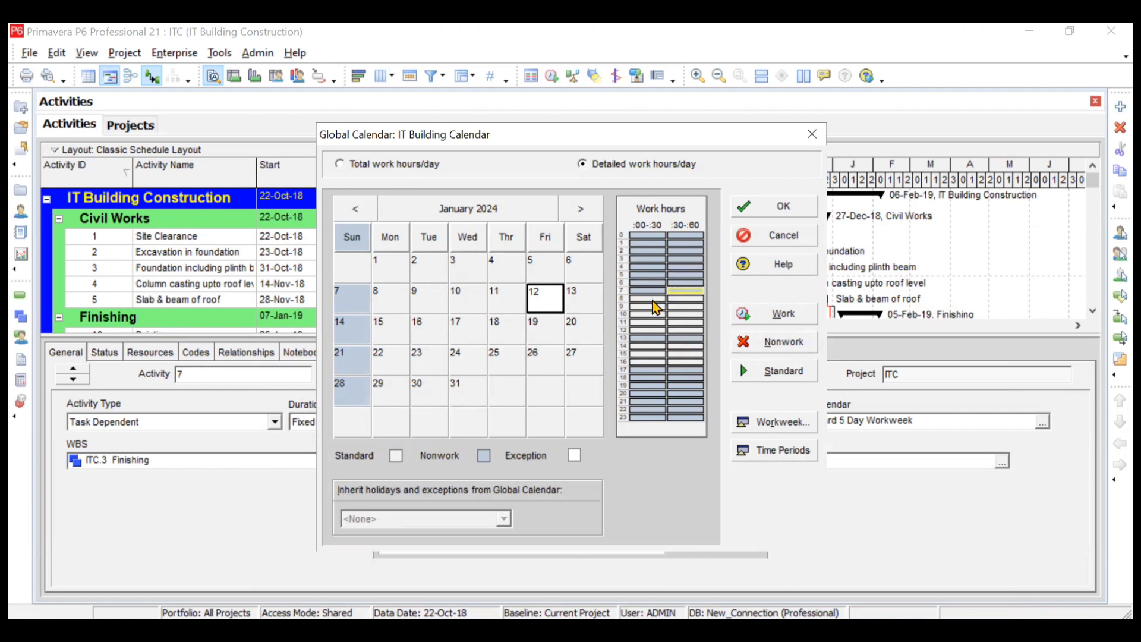
{"action": "left_click", "coordinate": [682, 331]}
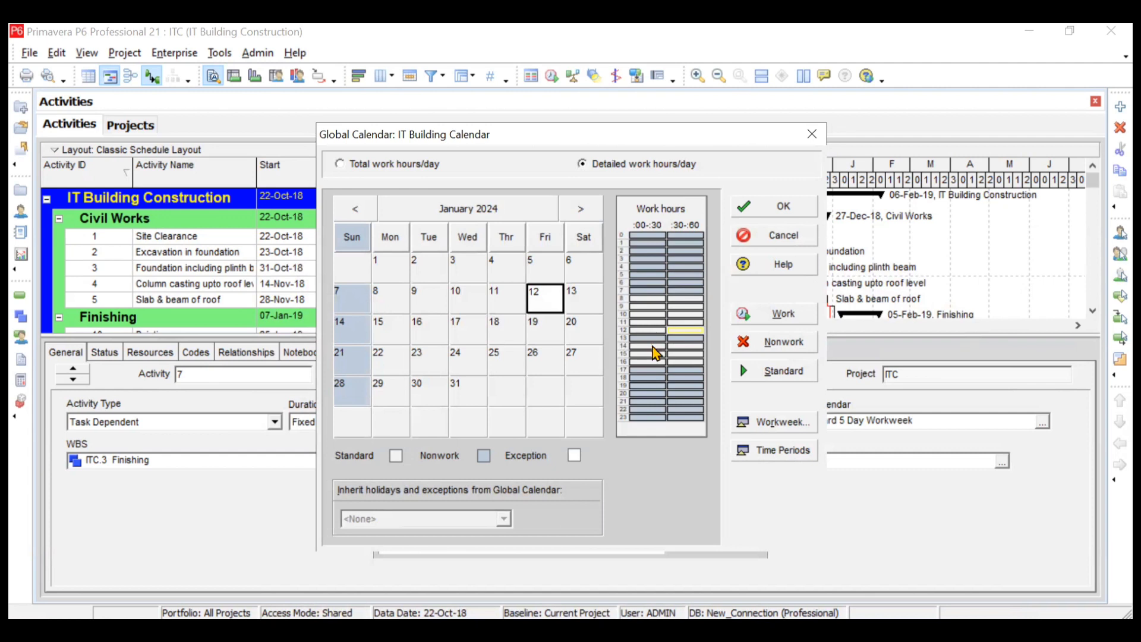
{"action": "left_click", "coordinate": [654, 369]}
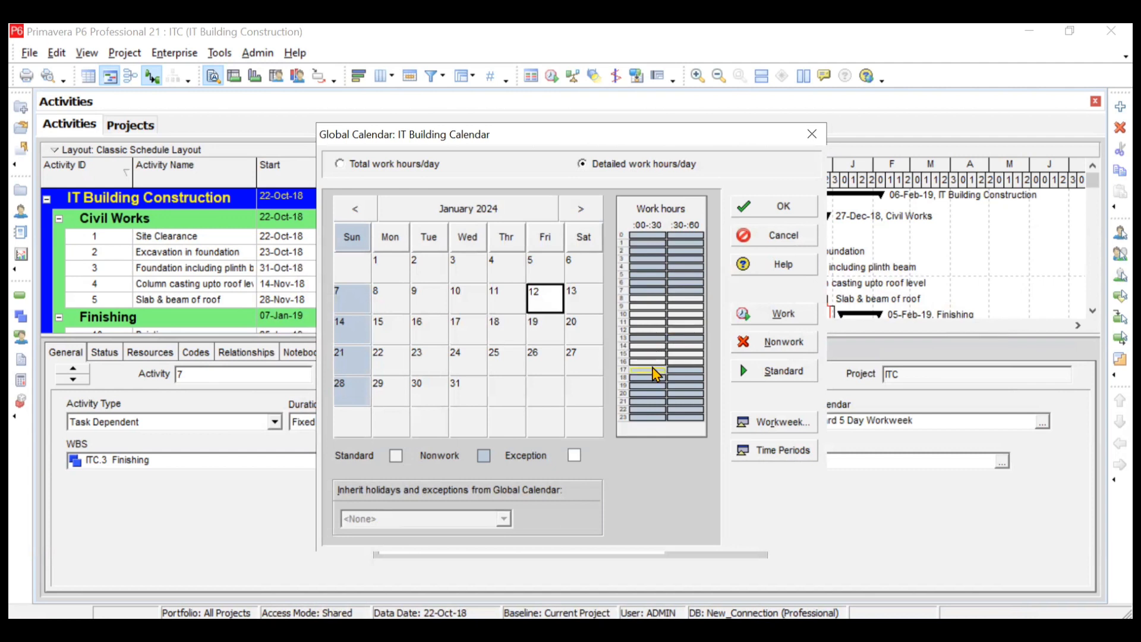
{"action": "left_click", "coordinate": [678, 370]}
{"action": "left_click_drag", "start_coordinate": [647, 377], "coordinate": [672, 377]}
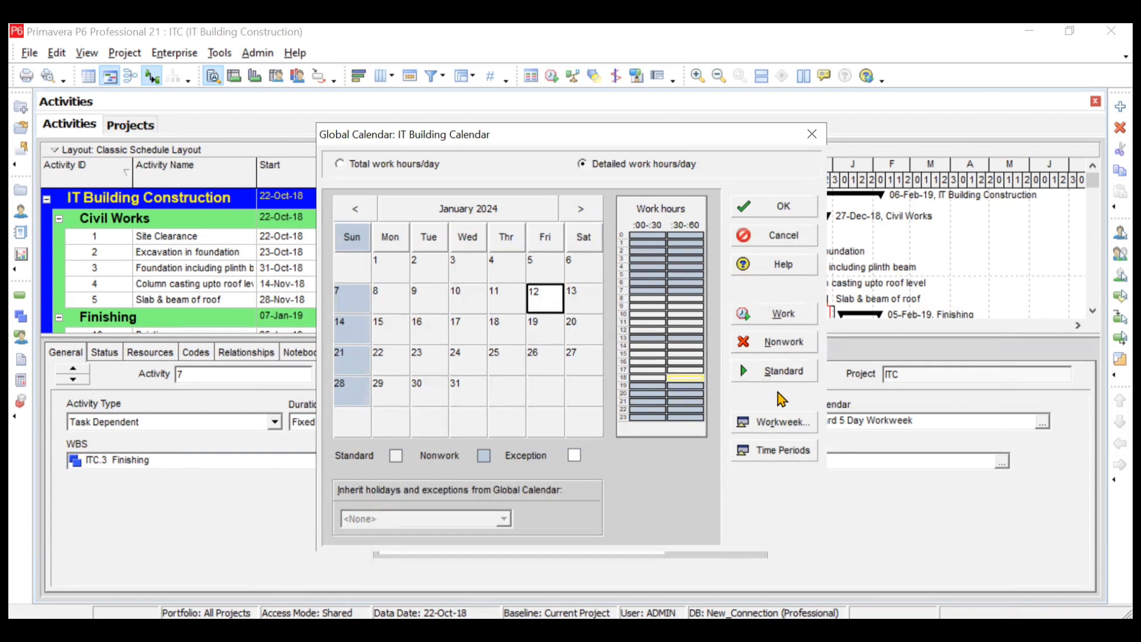
For Monday–Saturday, set the 7:00–8:00 and 13:00–14:00 rows to nonwork in Workweek.
{"action": "left_click", "coordinate": [789, 426]}
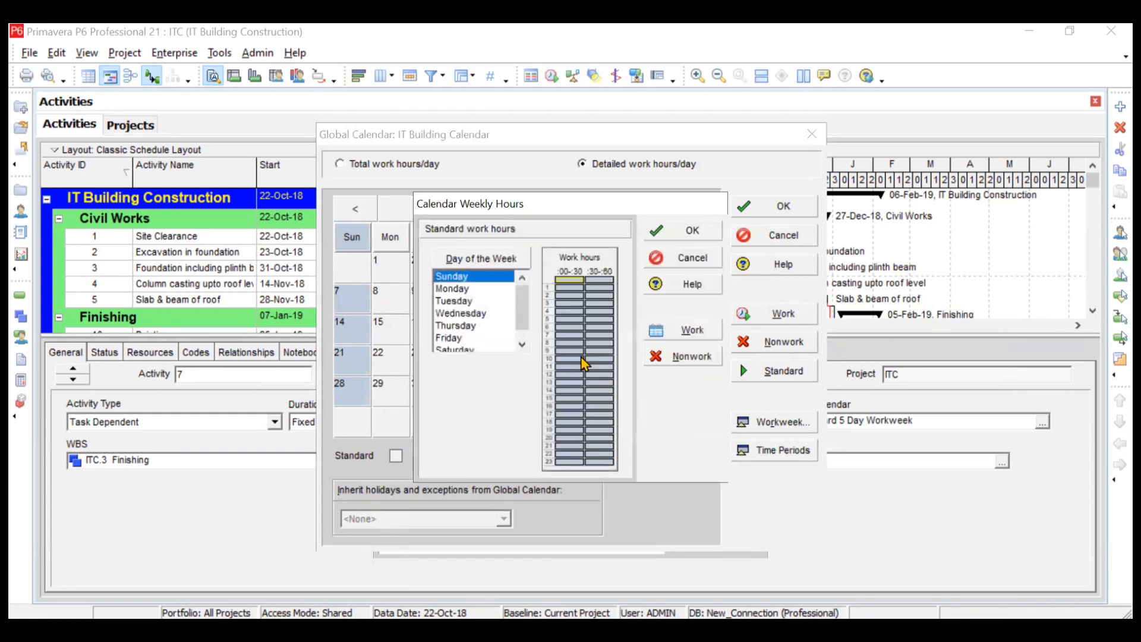
{"action": "left_click", "coordinate": [523, 345]}
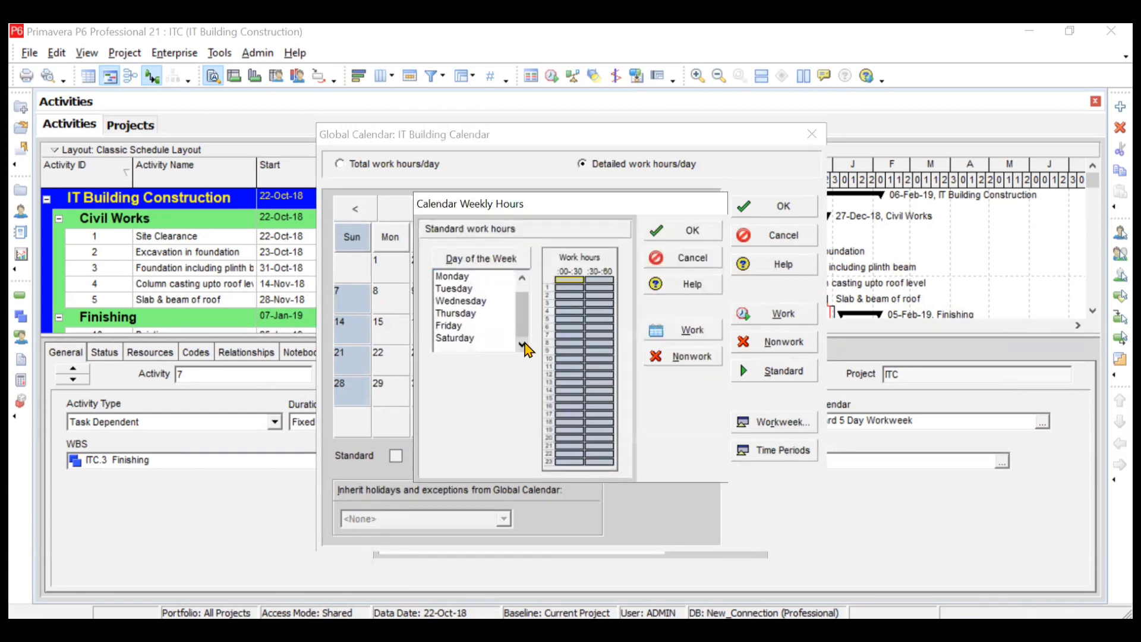
{"action": "left_click", "coordinate": [484, 339], "text": "shift"}
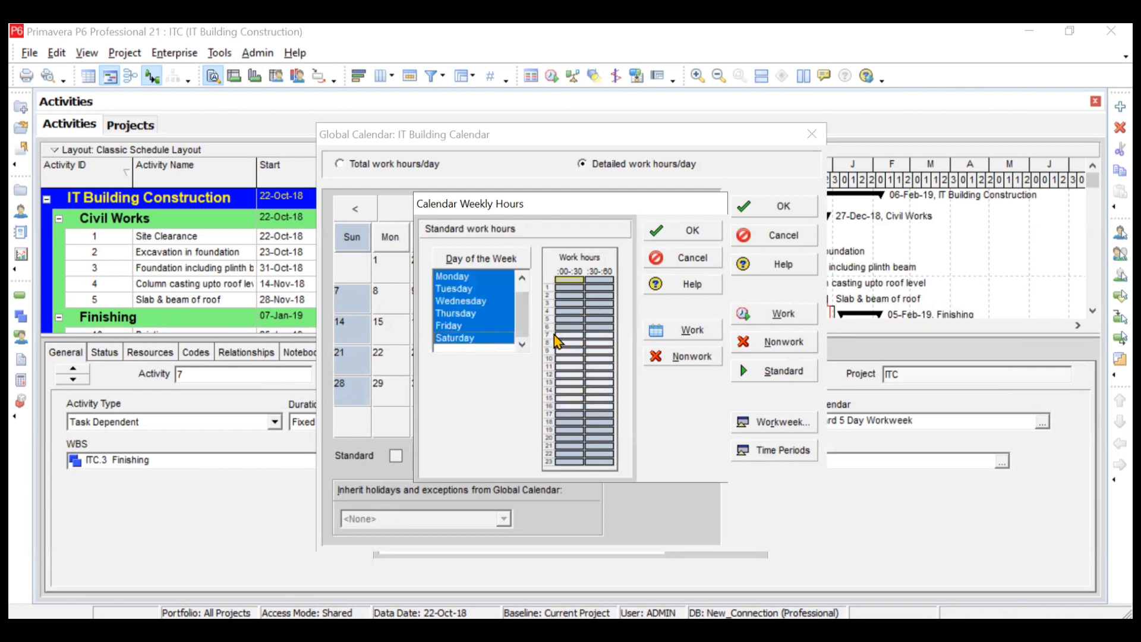
{"action": "left_click_drag", "start_coordinate": [568, 335], "coordinate": [592, 340]}
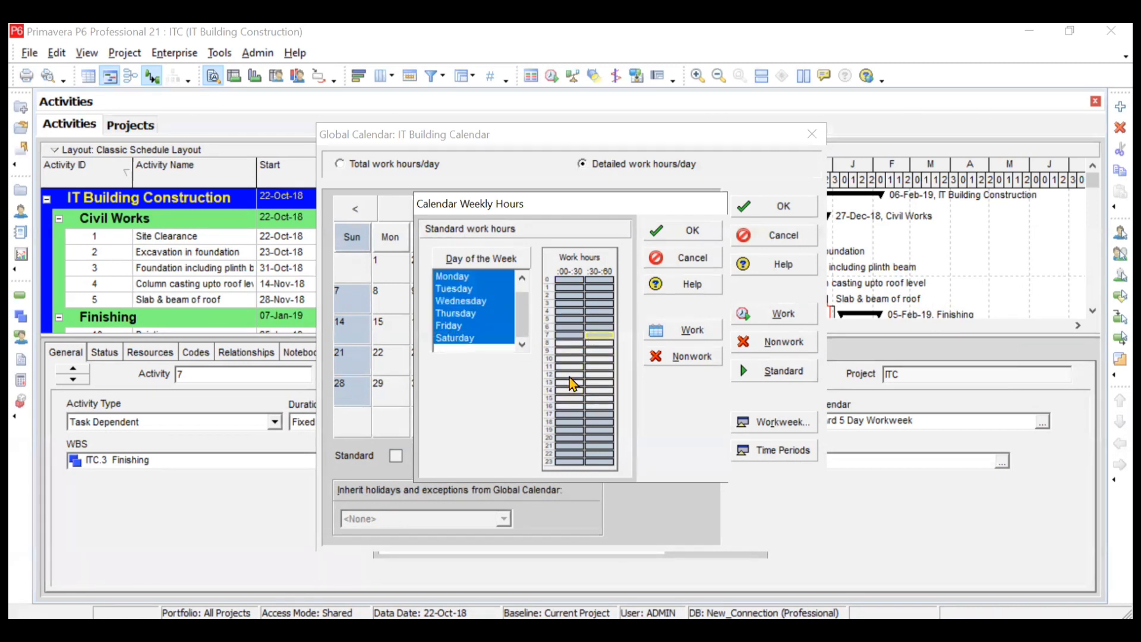
{"action": "left_click_drag", "start_coordinate": [573, 388], "coordinate": [600, 385]}
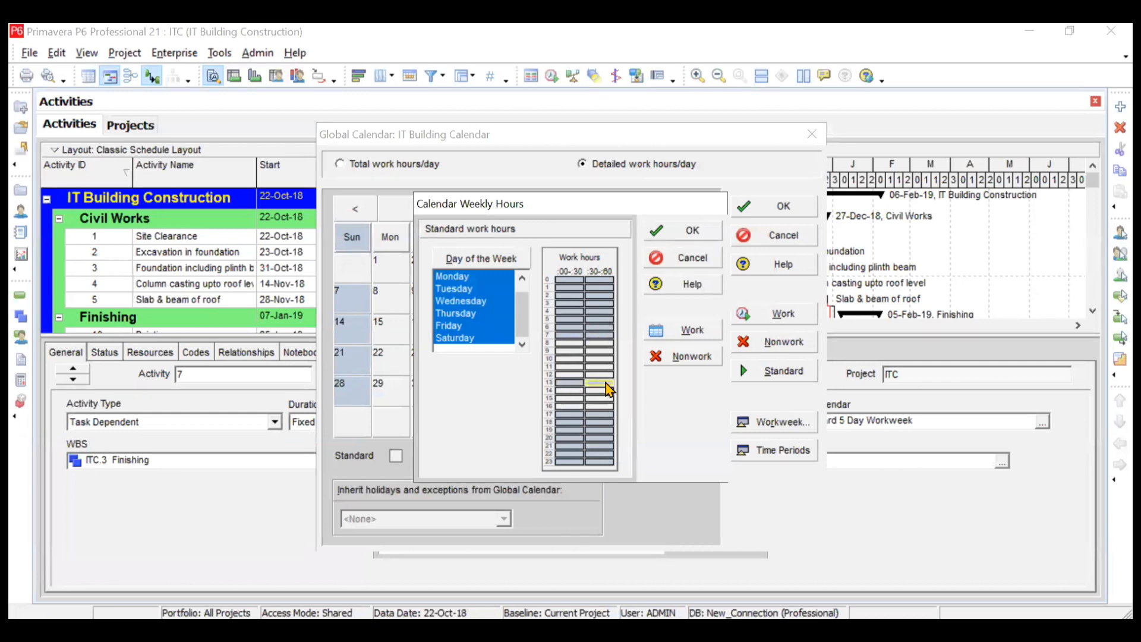
Adjust the 17:00–19:00 half-hour slots so 17:30–18:00 becomes work time.
{"action": "left_click", "coordinate": [569, 415]}
{"action": "left_click", "coordinate": [592, 416]}
{"action": "left_click", "coordinate": [570, 423]}
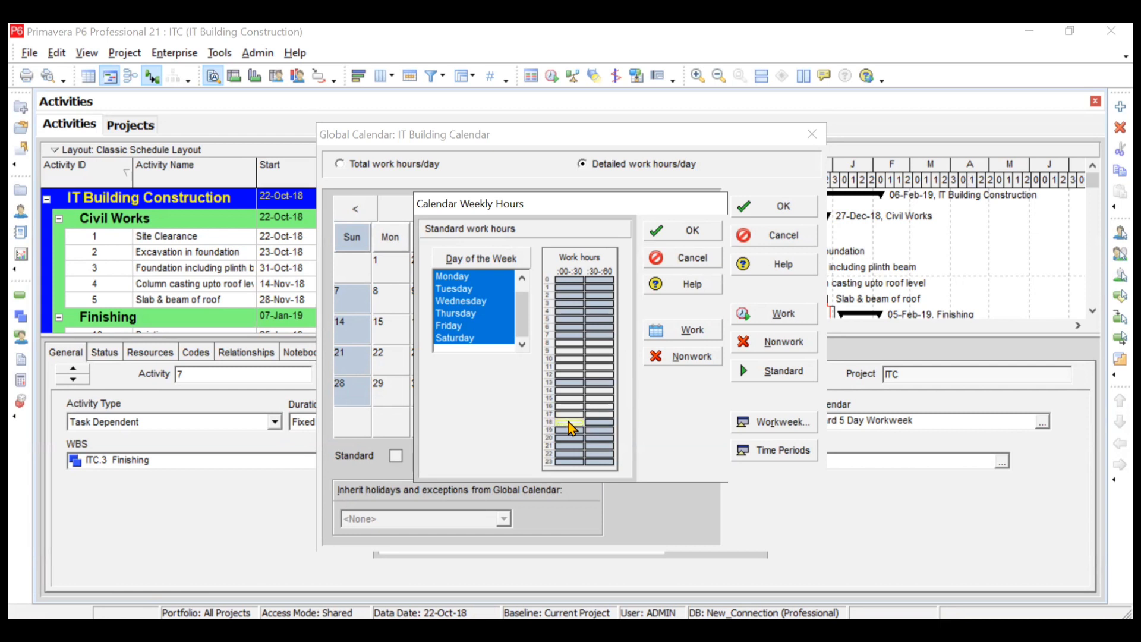
{"action": "left_click", "coordinate": [587, 422]}
Reselect Sunday alone, then Monday through Saturday, and apply the weekly hours.
{"action": "left_click", "coordinate": [522, 279]}
{"action": "left_click", "coordinate": [521, 278]}
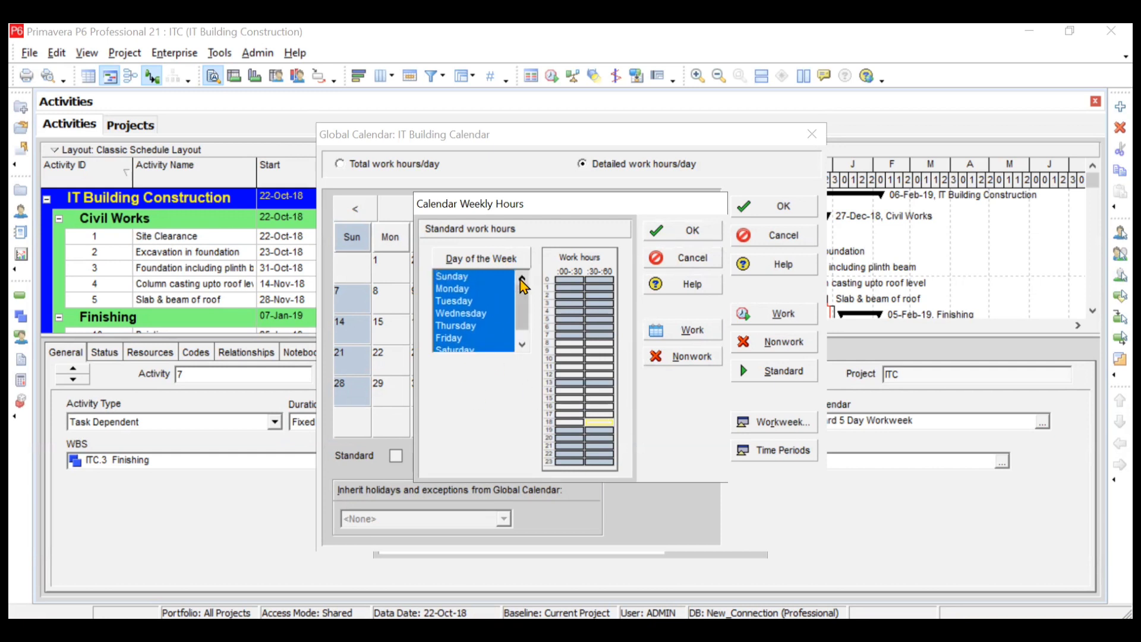
{"action": "left_click", "coordinate": [462, 278]}
{"action": "left_click", "coordinate": [467, 290]}
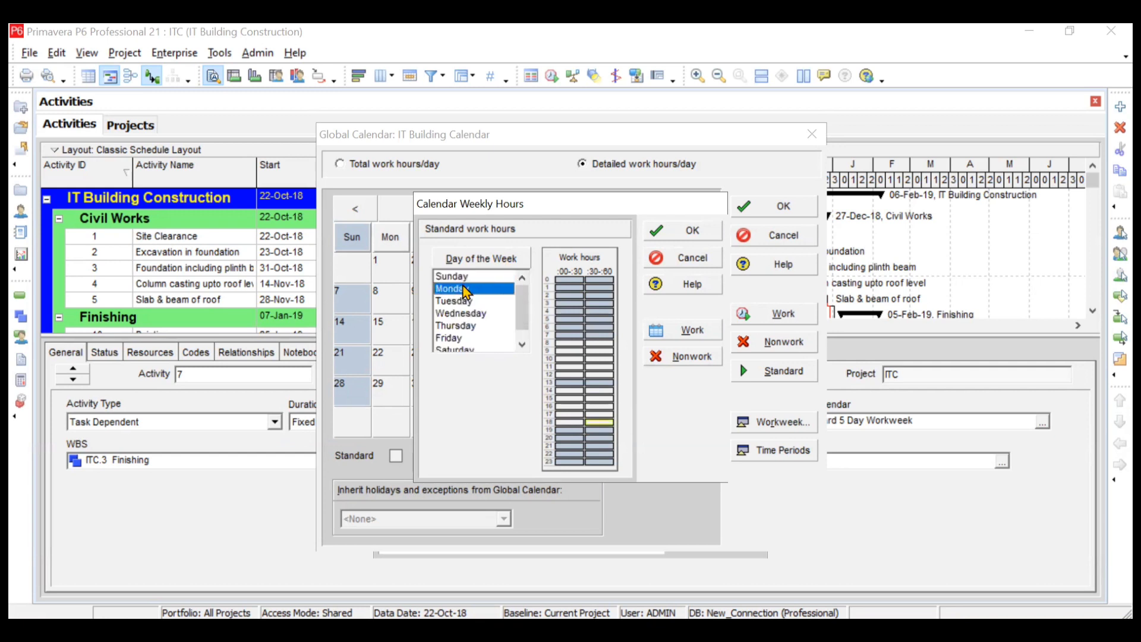
{"action": "left_click", "coordinate": [522, 345]}
{"action": "left_click", "coordinate": [522, 344]}
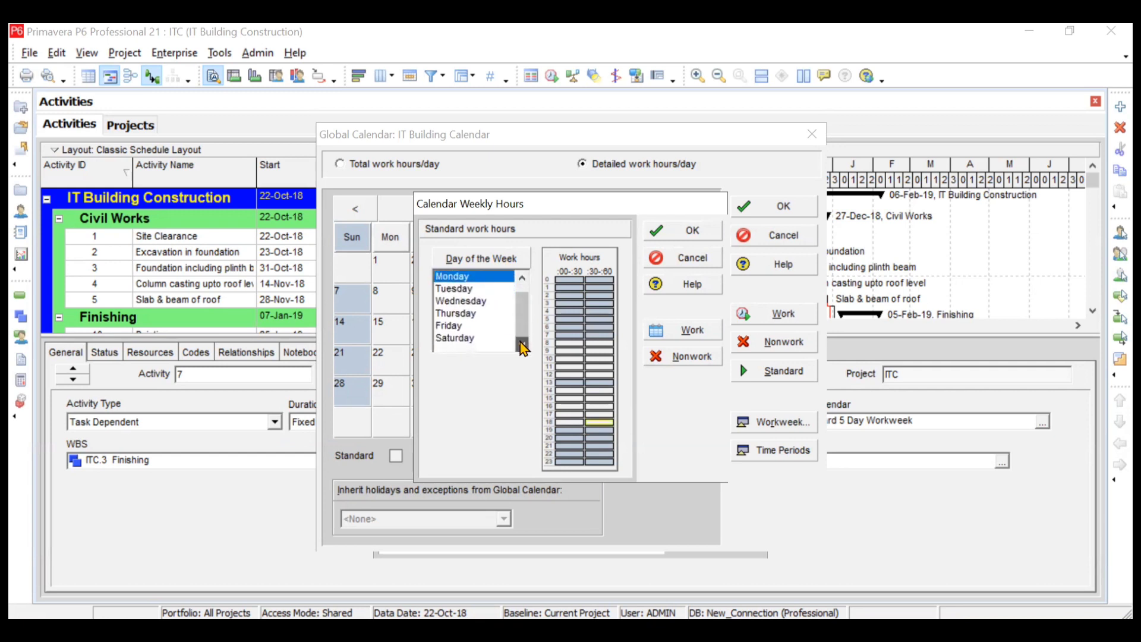
{"action": "left_click", "coordinate": [488, 338], "text": "shift"}
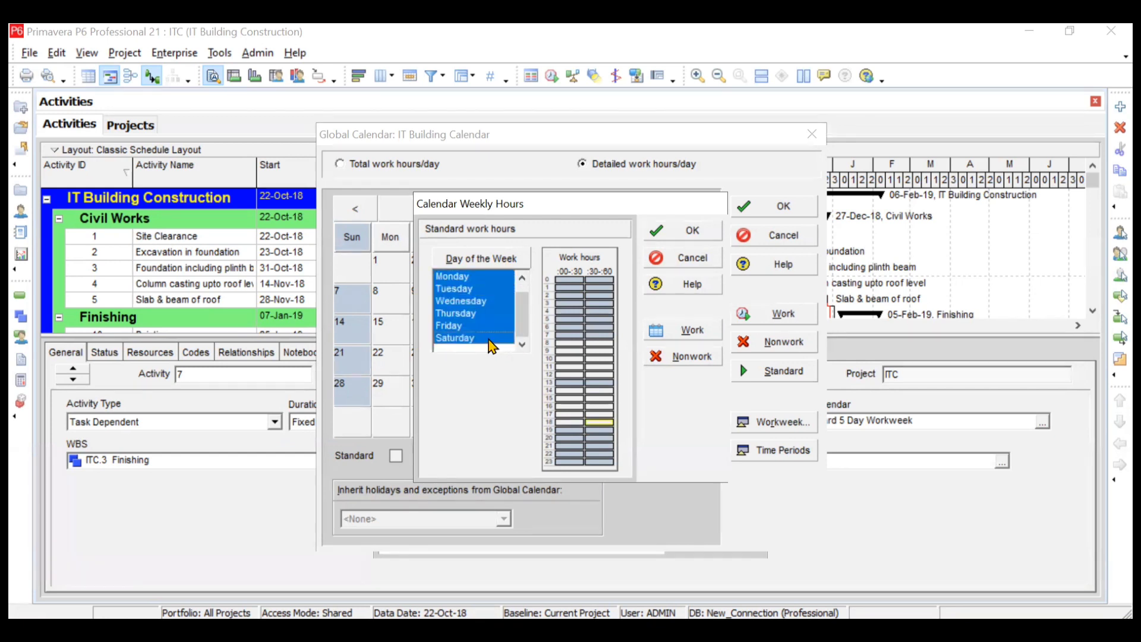
{"action": "left_click", "coordinate": [693, 231]}
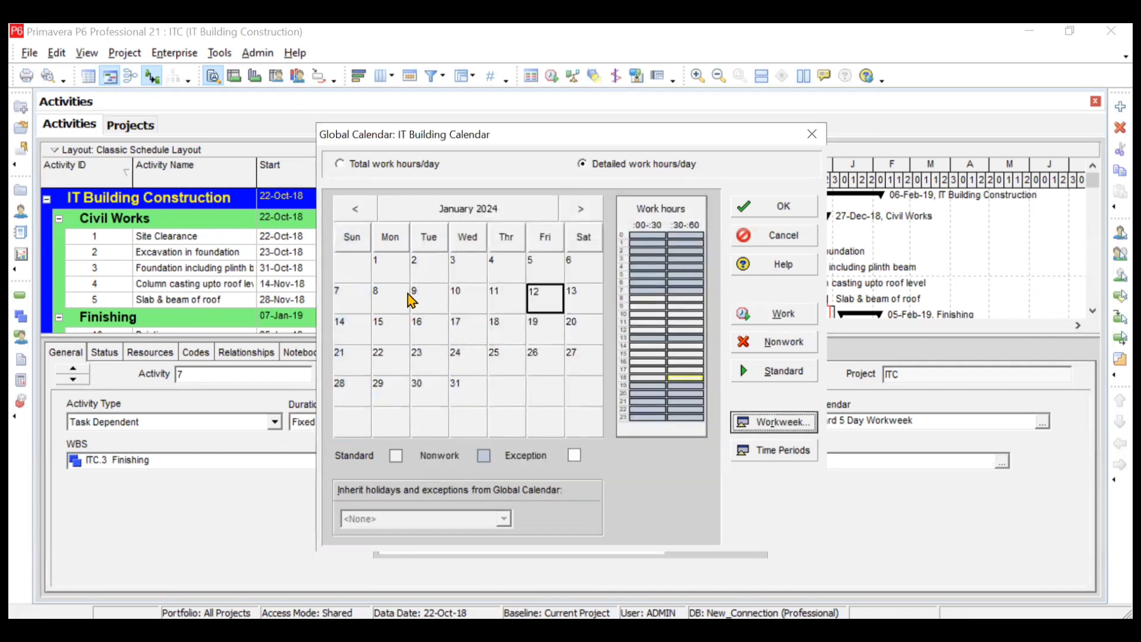
Check the working hours on January 8, 9 and 10.
{"action": "left_click", "coordinate": [393, 299]}
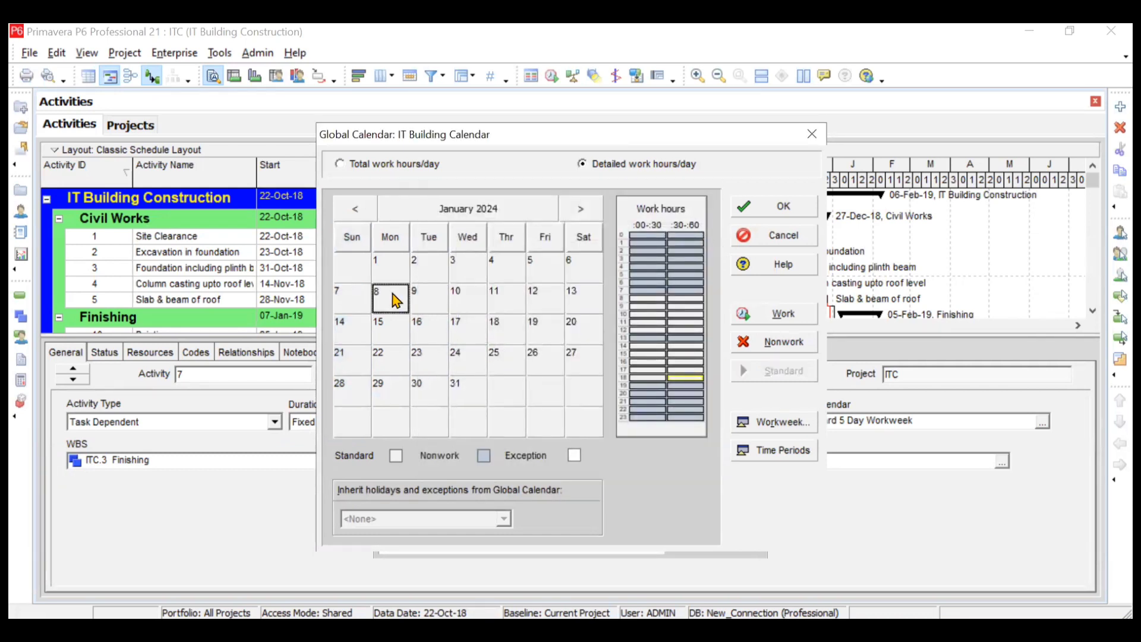
{"action": "left_click", "coordinate": [434, 294]}
{"action": "left_click", "coordinate": [454, 301]}
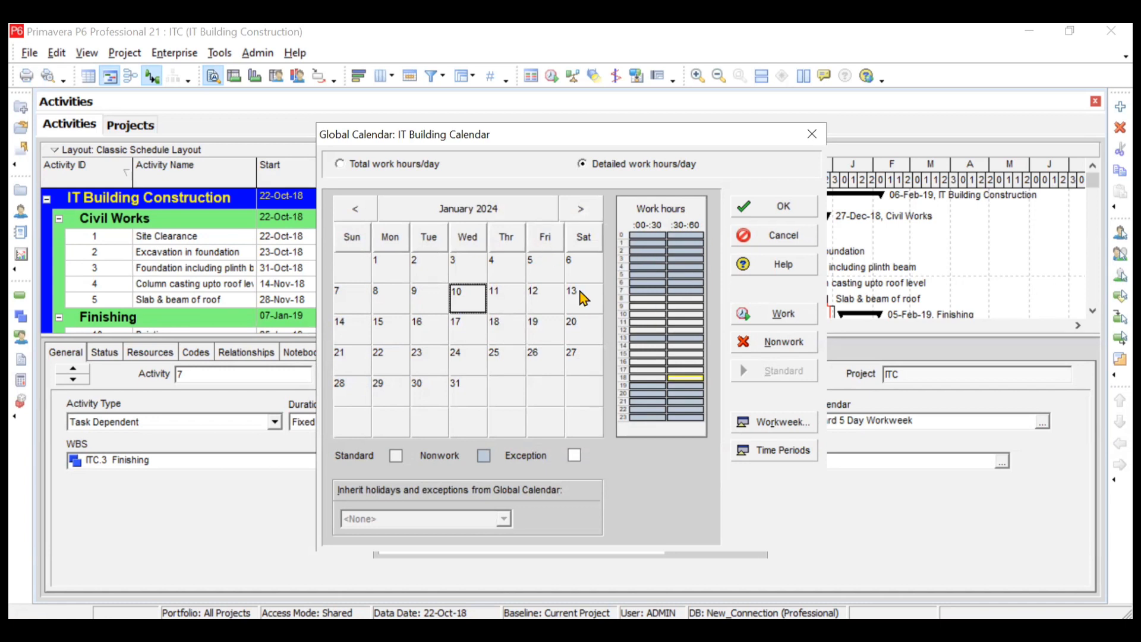
In the weekly hours, make Sunday's 7:00–12:00 slots nonwork.
{"action": "left_click", "coordinate": [799, 423]}
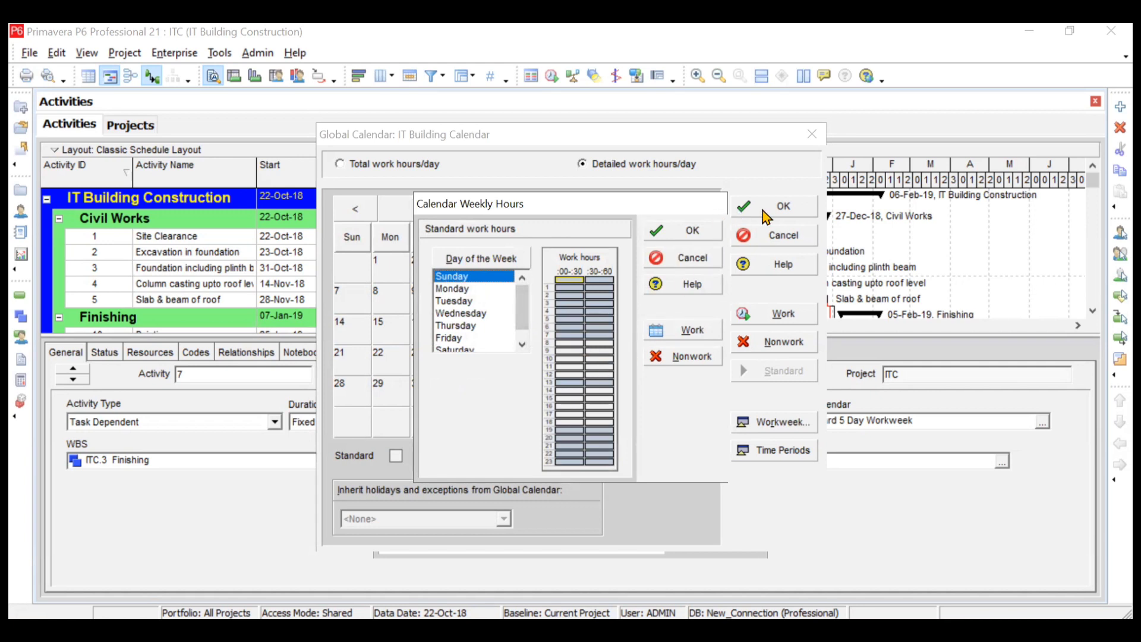
{"action": "left_click", "coordinate": [575, 338]}
{"action": "left_click", "coordinate": [687, 356]}
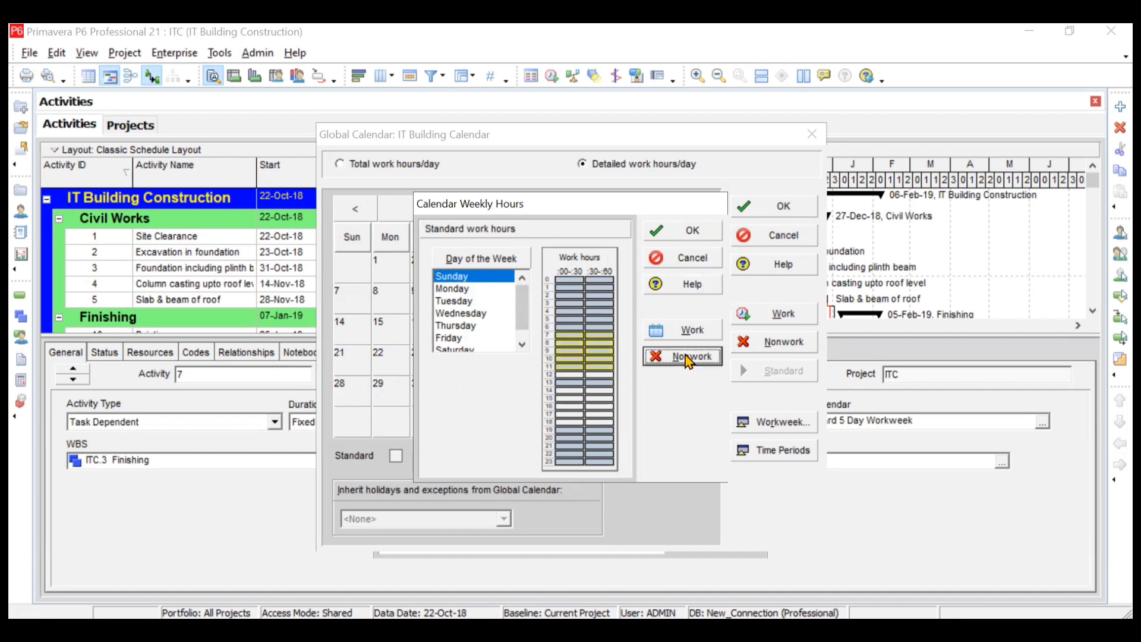
{"action": "left_click", "coordinate": [574, 375], "text": "shift"}
{"action": "left_click", "coordinate": [592, 375]}
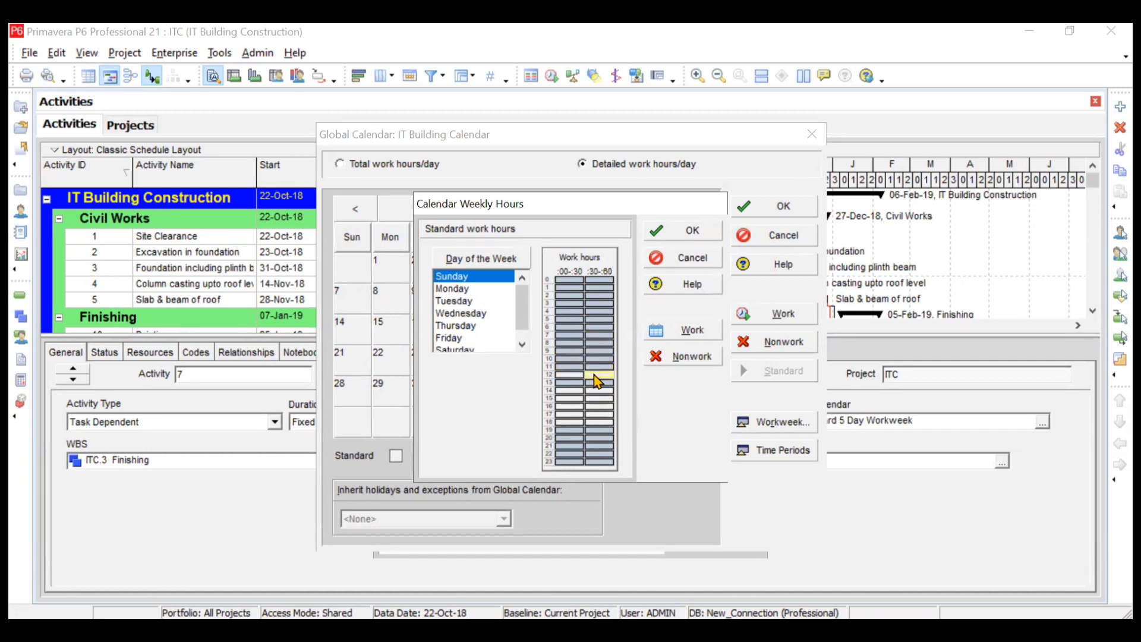
Make Sunday's 14:00–17:00 and 18:00–19:00 slots nonwork and confirm the weekly hours.
{"action": "left_click", "coordinate": [564, 391]}
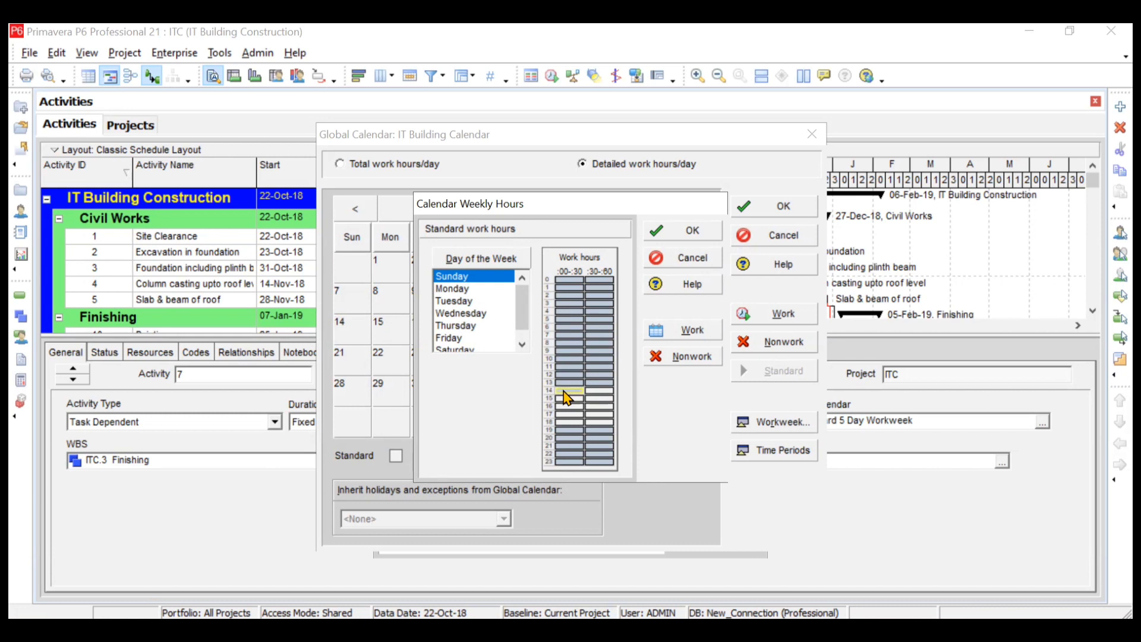
{"action": "left_click", "coordinate": [680, 362]}
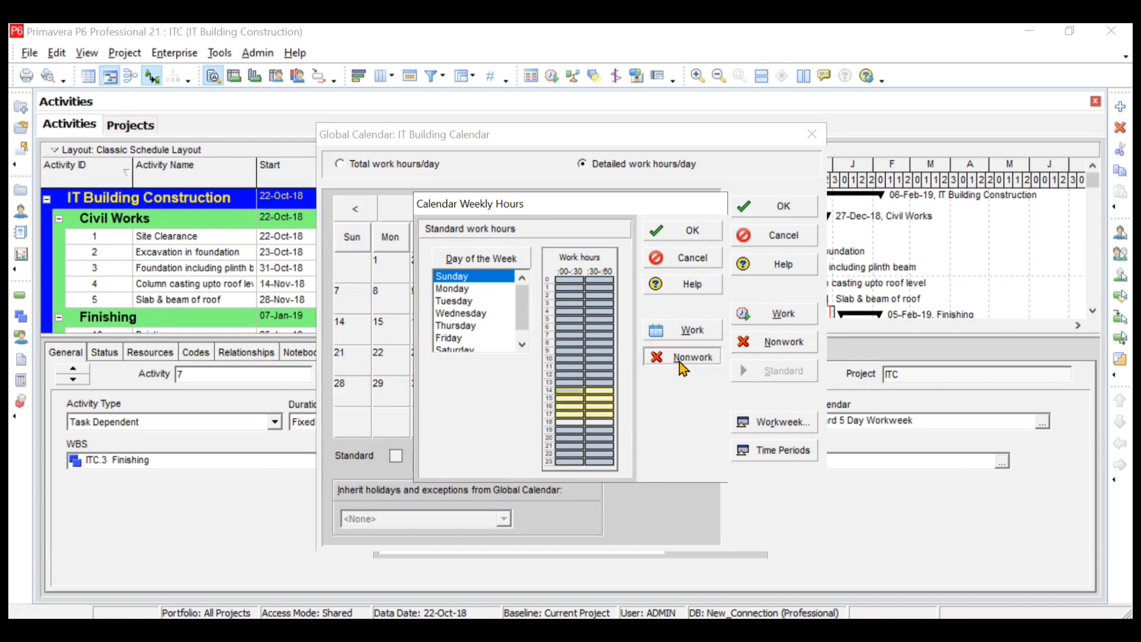
{"action": "left_click", "coordinate": [580, 423]}
{"action": "left_click", "coordinate": [604, 424]}
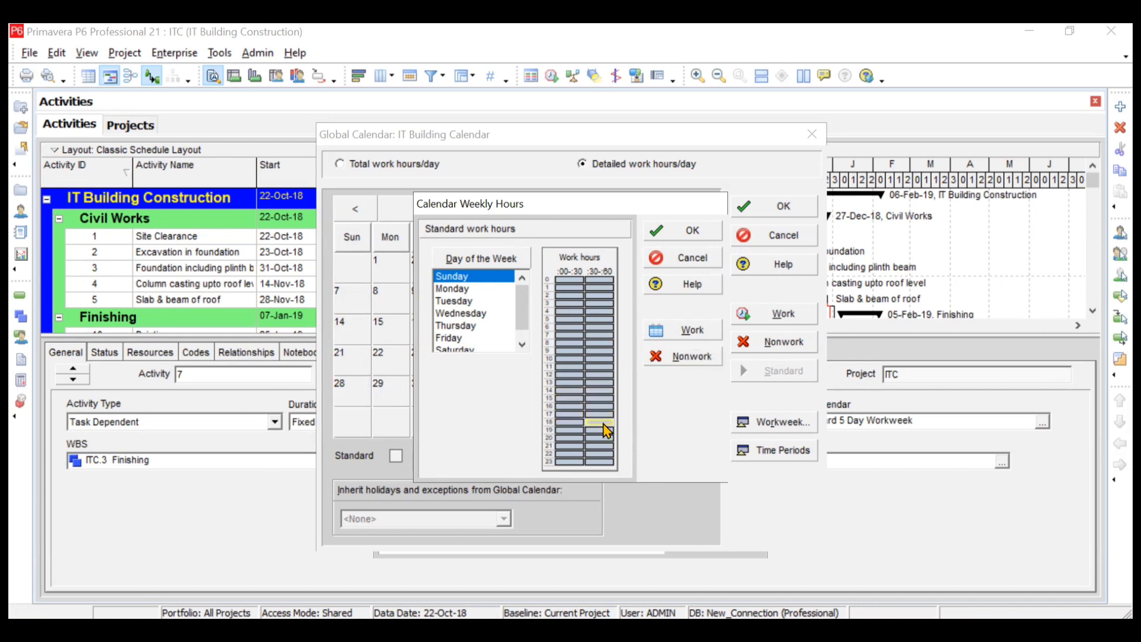
{"action": "left_click", "coordinate": [689, 238]}
{"action": "left_click", "coordinate": [581, 211]}
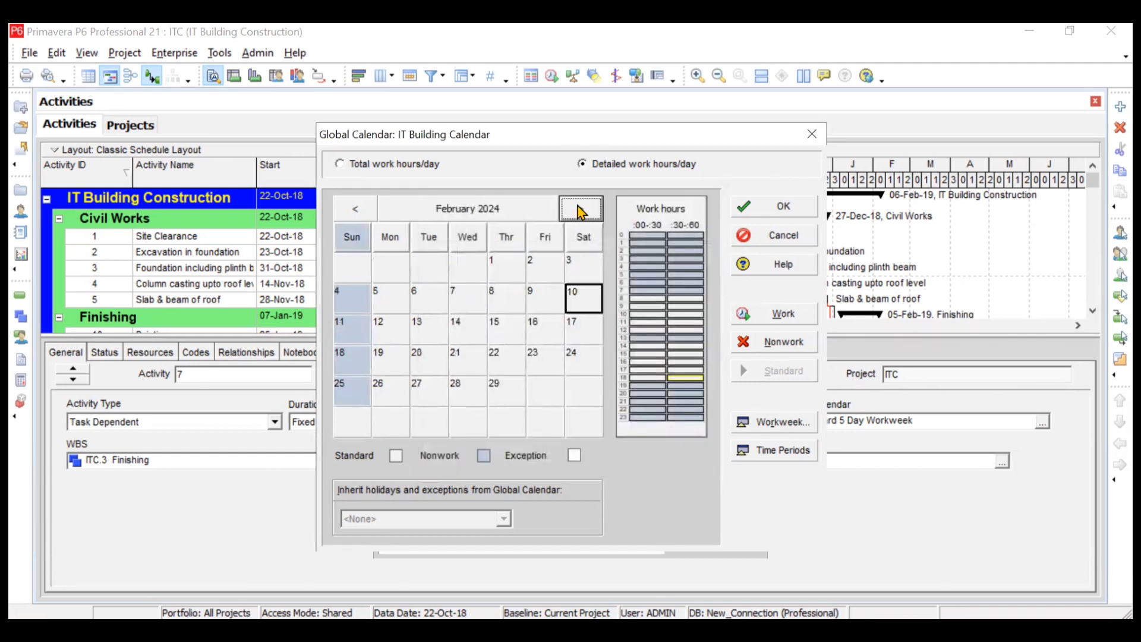
Check the hours on 4, 7 and 15 February 2024.
{"action": "left_click", "coordinate": [348, 214]}
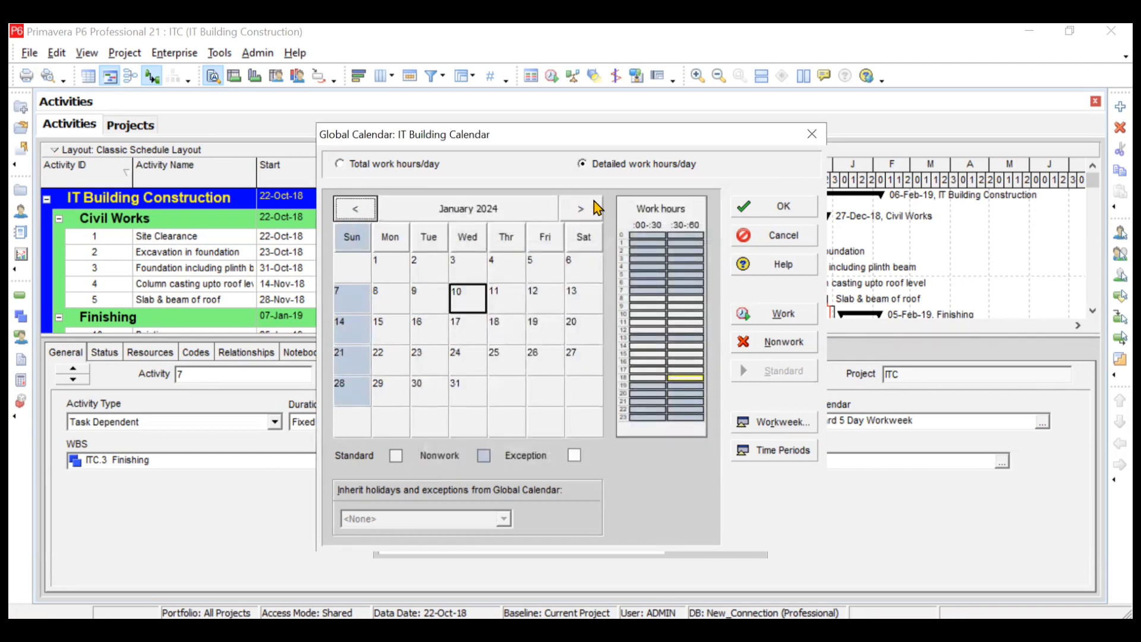
{"action": "left_click", "coordinate": [581, 208]}
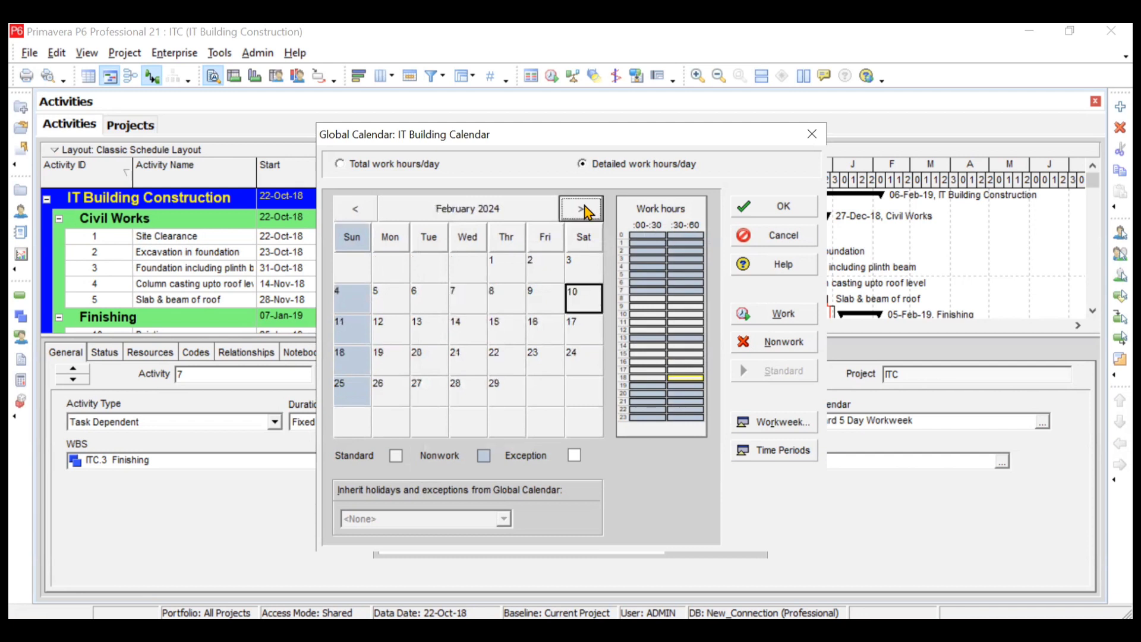
{"action": "left_click", "coordinate": [363, 298]}
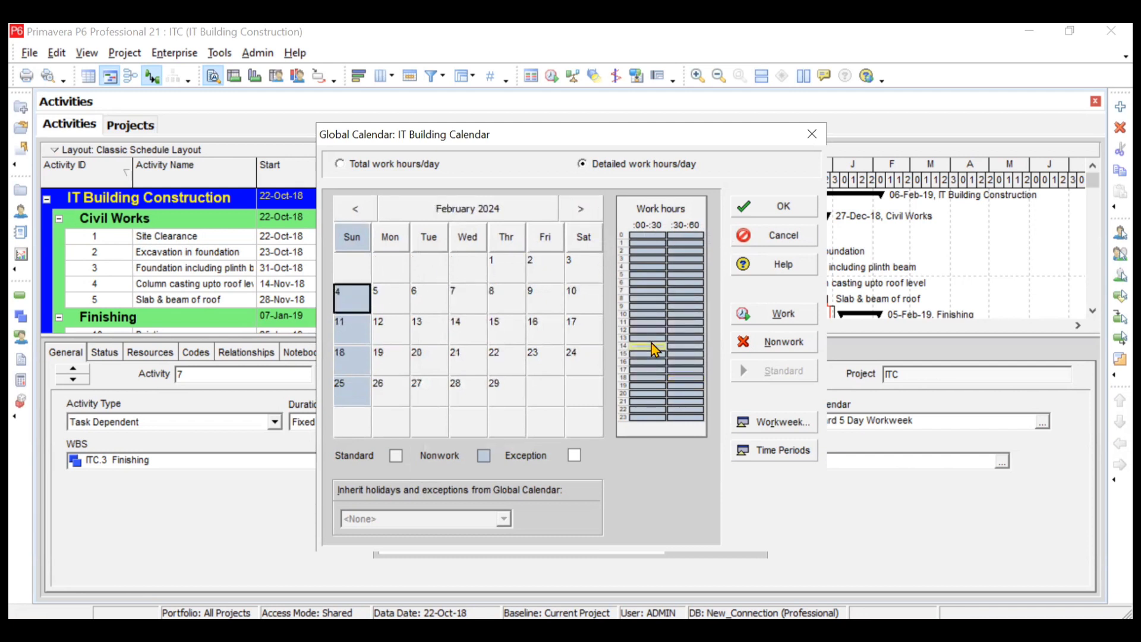
{"action": "left_click", "coordinate": [393, 296]}
{"action": "left_click", "coordinate": [474, 309]}
{"action": "left_click", "coordinate": [642, 362]}
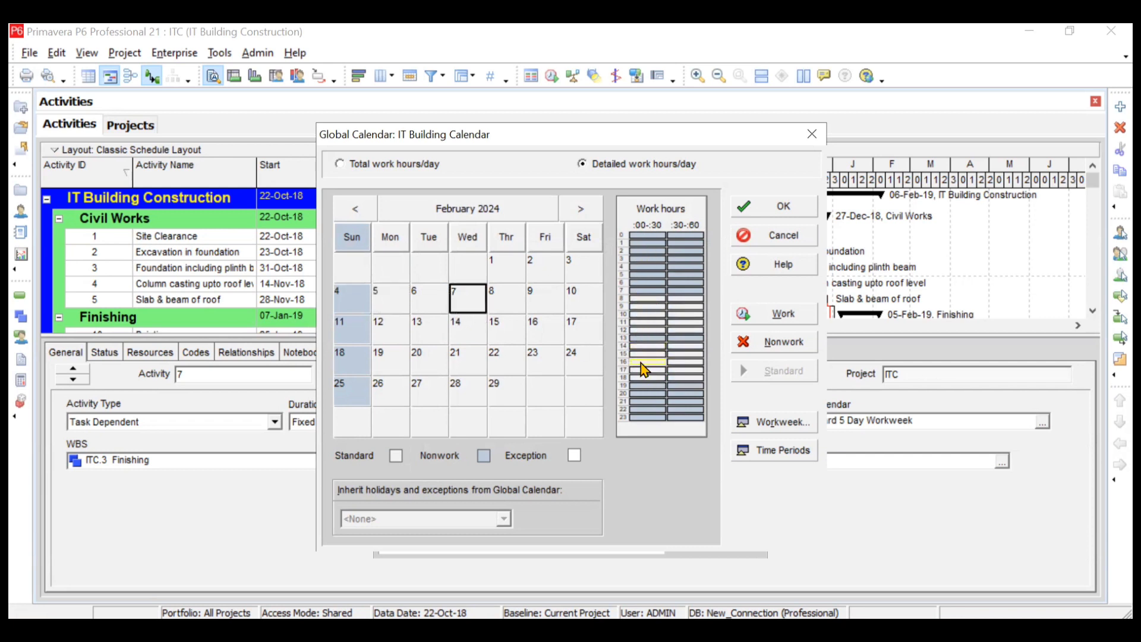
{"action": "left_click", "coordinate": [517, 329]}
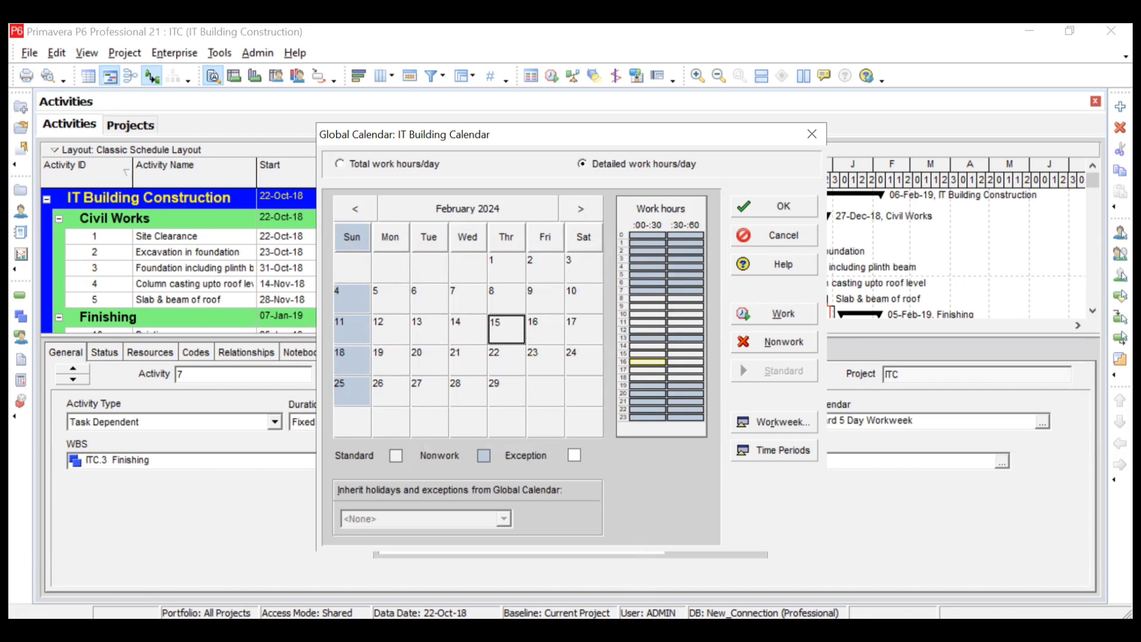
Compare against the PowerPoint requirements slide, then page the calendar back to April 2023.
{"action": "key", "text": "alt+Tab"}
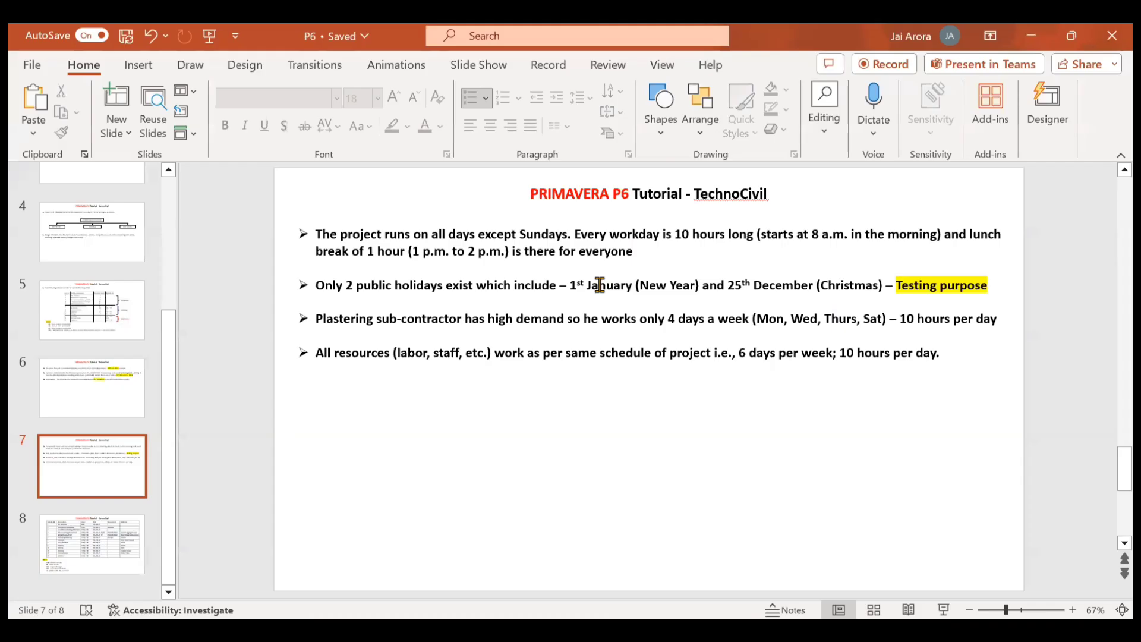
{"action": "left_click", "coordinate": [1021, 34]}
{"action": "left_click", "coordinate": [354, 209]}
{"action": "left_click", "coordinate": [354, 209]}
{"action": "left_click", "coordinate": [354, 210]}
{"action": "left_click", "coordinate": [354, 209]}
{"action": "left_click", "coordinate": [354, 210]}
{"action": "left_click", "coordinate": [354, 209]}
{"action": "left_click", "coordinate": [353, 209]}
{"action": "left_click", "coordinate": [354, 210]}
{"action": "left_click", "coordinate": [354, 209]}
{"action": "left_click", "coordinate": [354, 209]}
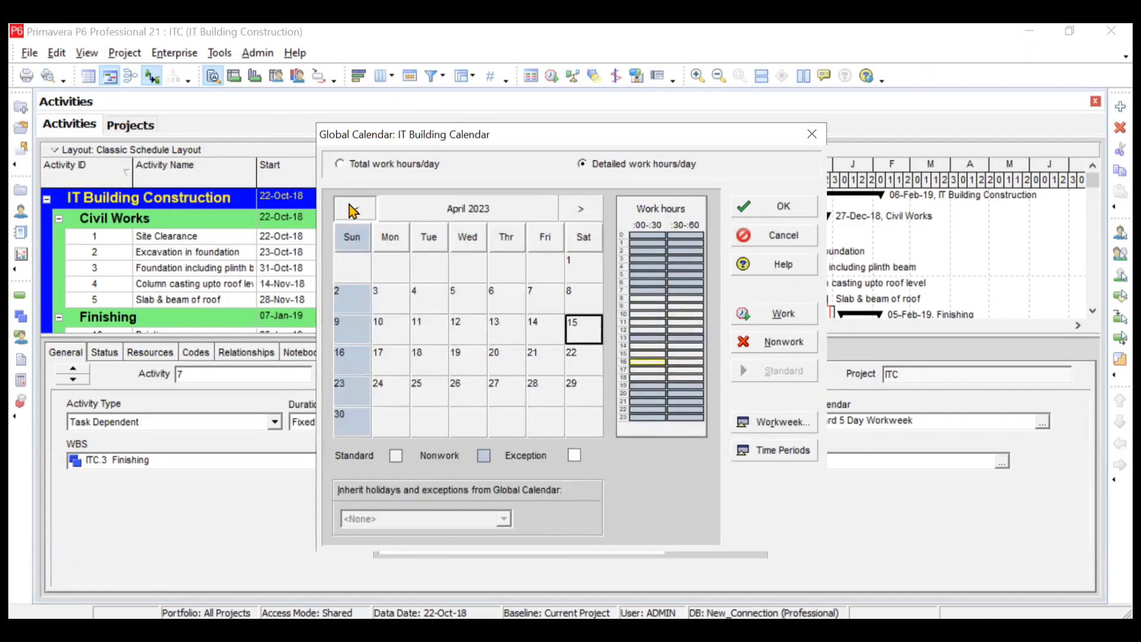
{"action": "left_click", "coordinate": [354, 209]}
{"action": "left_click", "coordinate": [354, 209]}
{"action": "left_click", "coordinate": [353, 209]}
{"action": "left_click", "coordinate": [353, 209]}
Use the year view to step back to 2018 and open December 2018.
{"action": "left_click", "coordinate": [430, 208]}
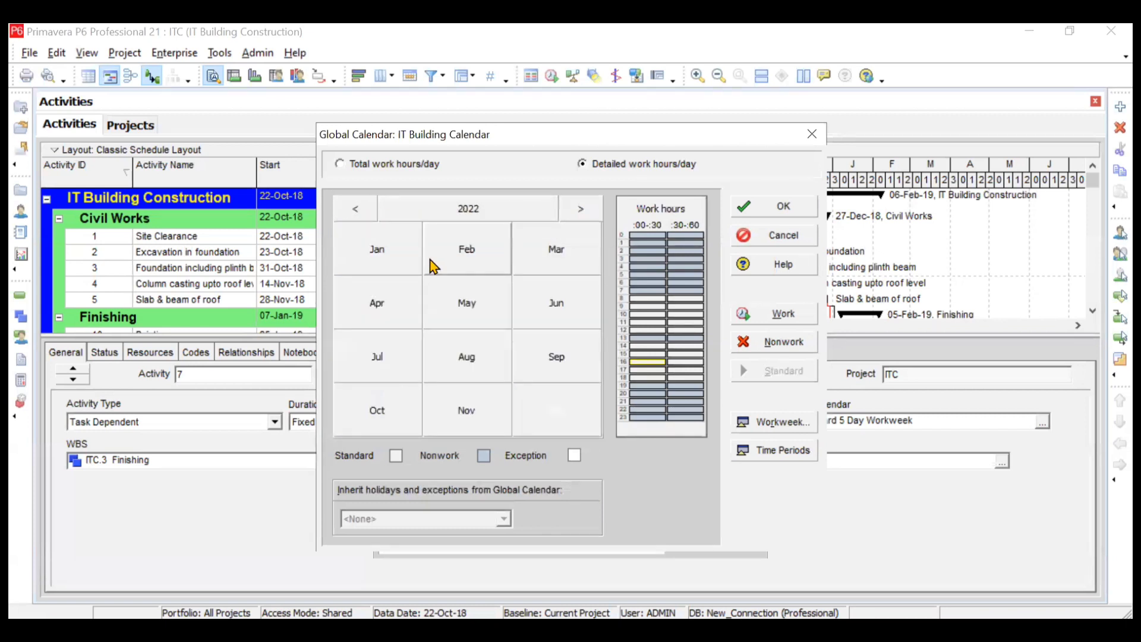
{"action": "left_click", "coordinate": [357, 213]}
{"action": "left_click", "coordinate": [357, 213]}
{"action": "left_click", "coordinate": [357, 213]}
{"action": "left_click", "coordinate": [357, 214]}
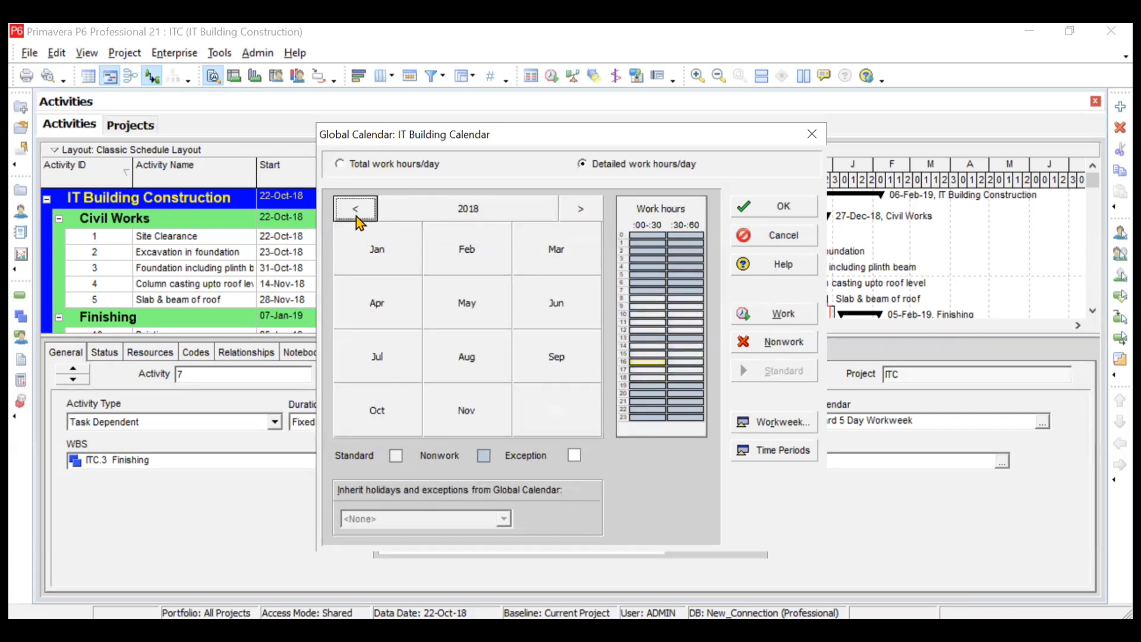
{"action": "left_click", "coordinate": [548, 419]}
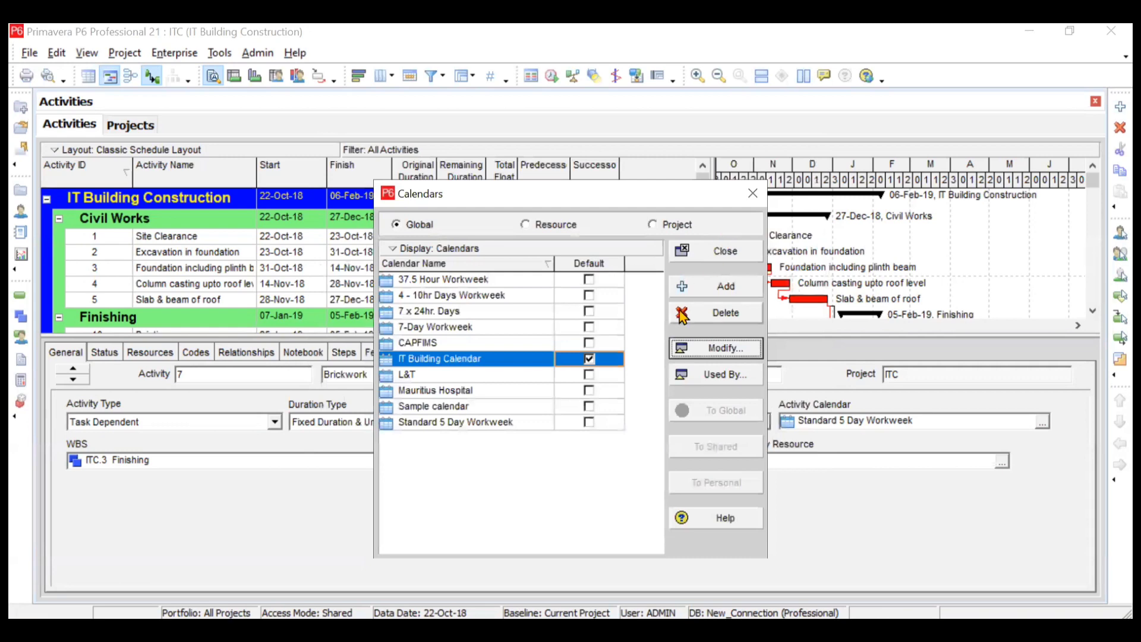
Reopen the IT Building Calendar and navigate to December 2018.
{"action": "left_click", "coordinate": [704, 350]}
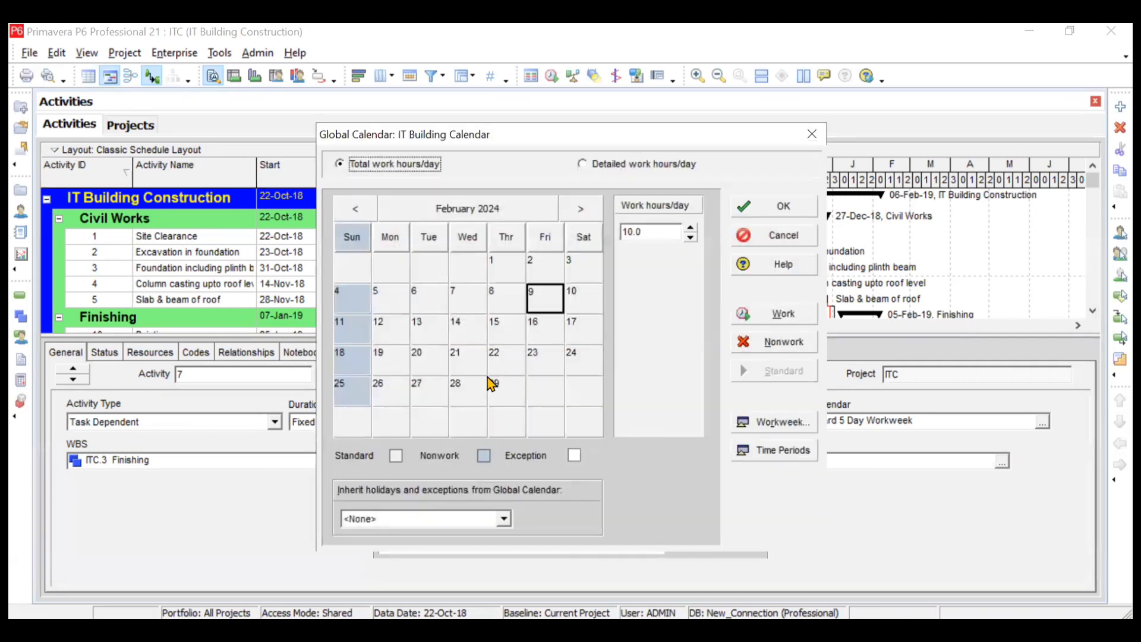
{"action": "left_click", "coordinate": [471, 213]}
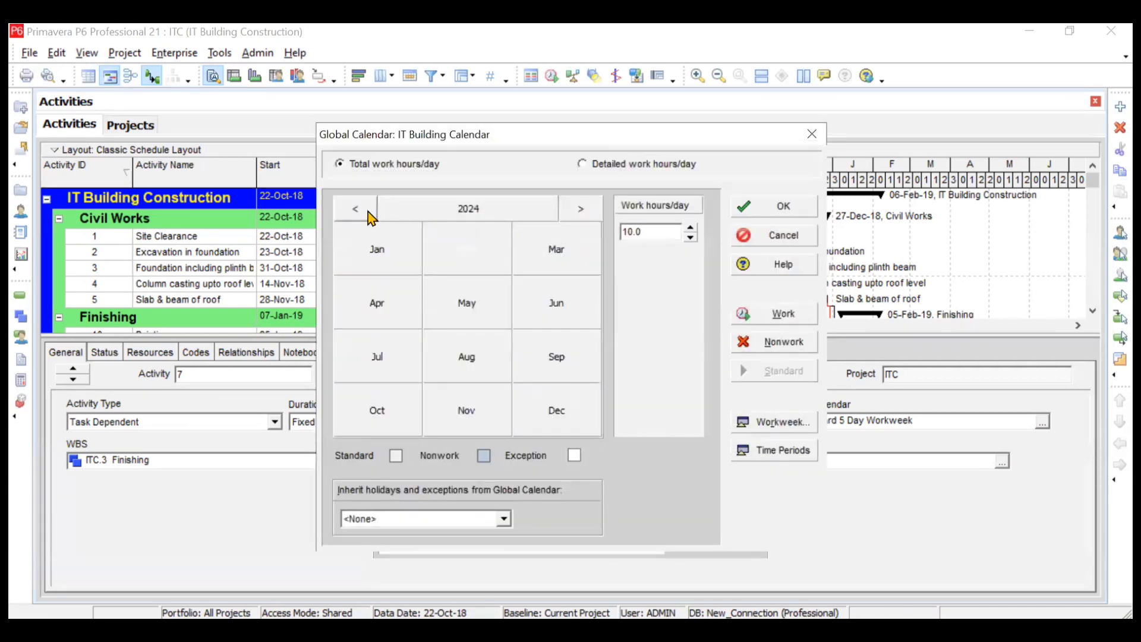
{"action": "left_click", "coordinate": [359, 210]}
{"action": "left_click", "coordinate": [359, 210]}
{"action": "left_click", "coordinate": [360, 213]}
{"action": "left_click", "coordinate": [361, 212]}
{"action": "left_click", "coordinate": [361, 213]}
{"action": "left_click", "coordinate": [559, 406]}
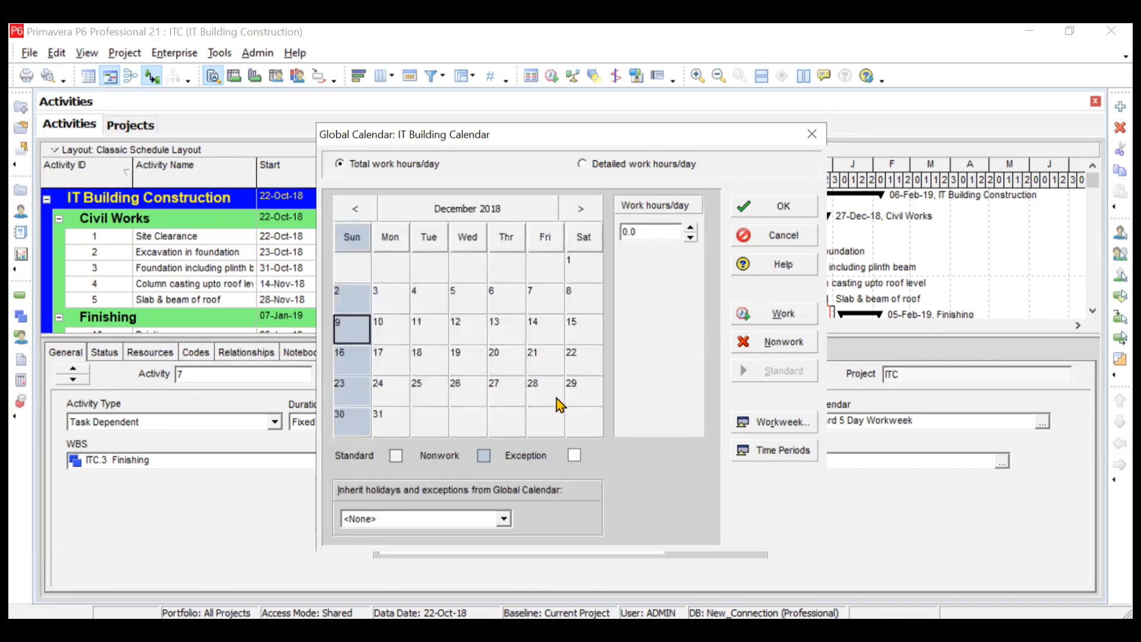
Make 25 December 2018 a nonwork holiday and verify it against 20 December.
{"action": "left_click", "coordinate": [428, 395]}
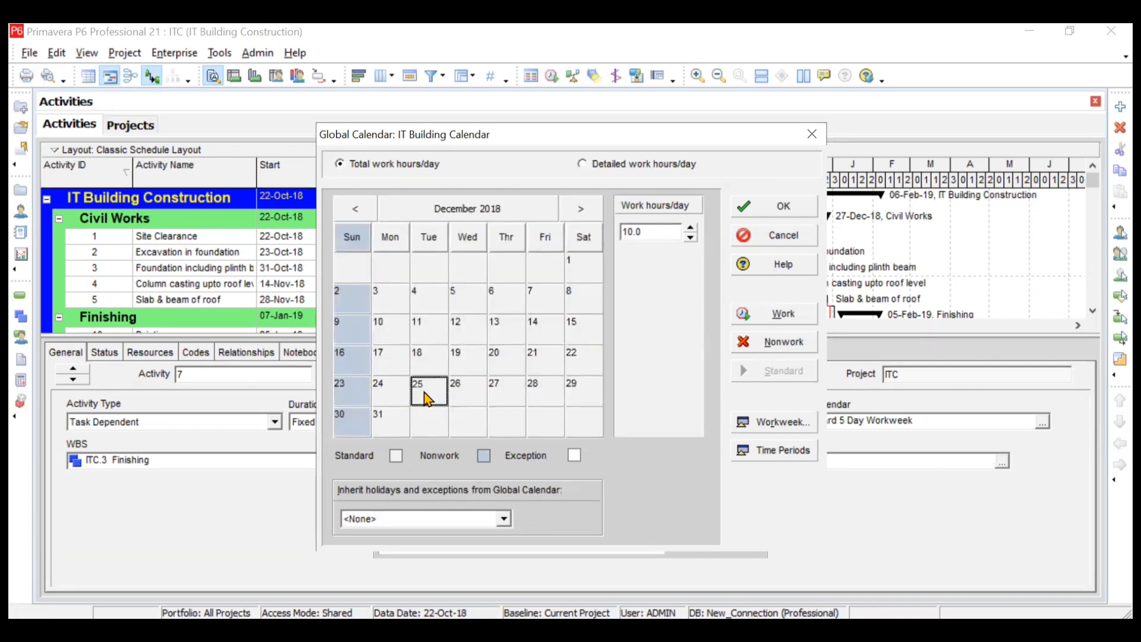
{"action": "left_click", "coordinate": [761, 343]}
{"action": "left_click", "coordinate": [493, 363]}
{"action": "left_click", "coordinate": [443, 393]}
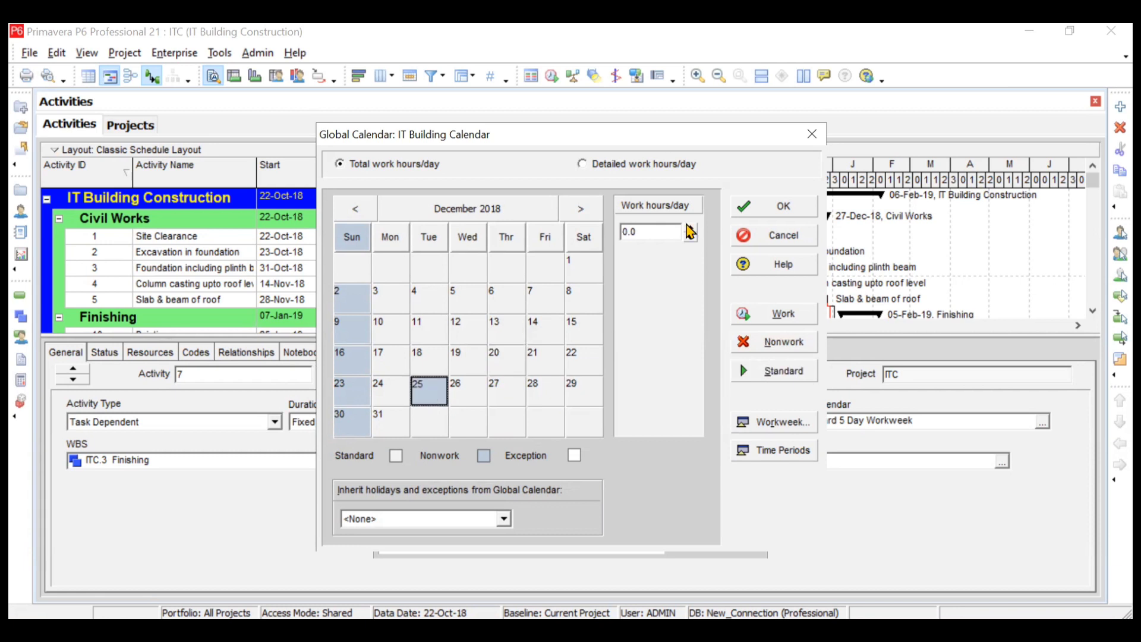
Make 1 January 2019 a nonwork holiday.
{"action": "left_click", "coordinate": [581, 209]}
{"action": "left_click", "coordinate": [581, 210]}
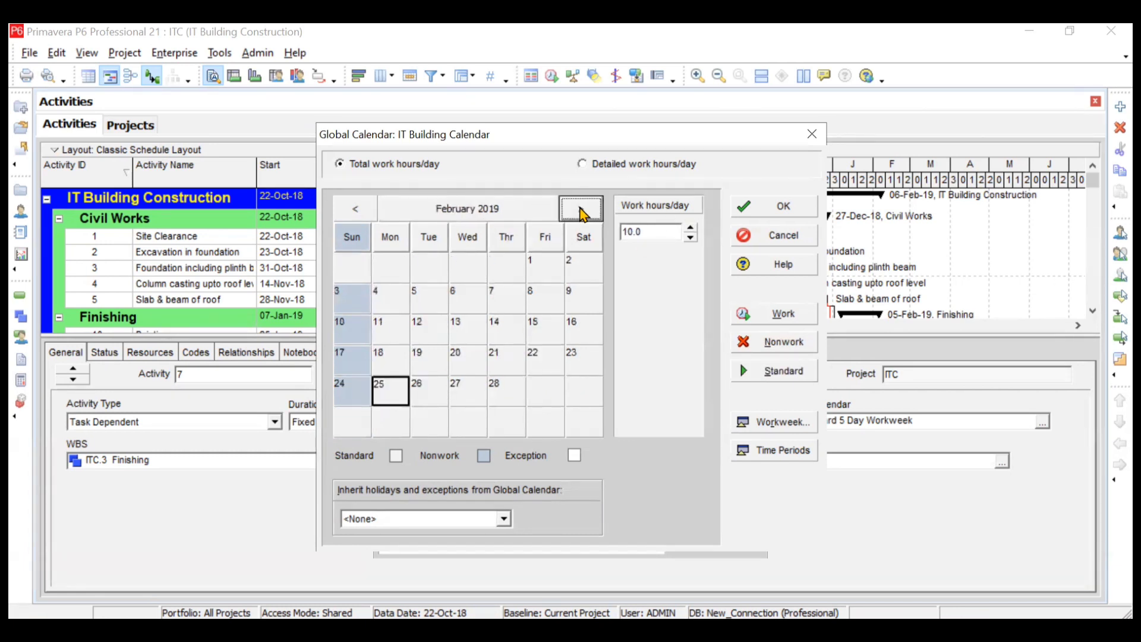
{"action": "left_click", "coordinate": [356, 209]}
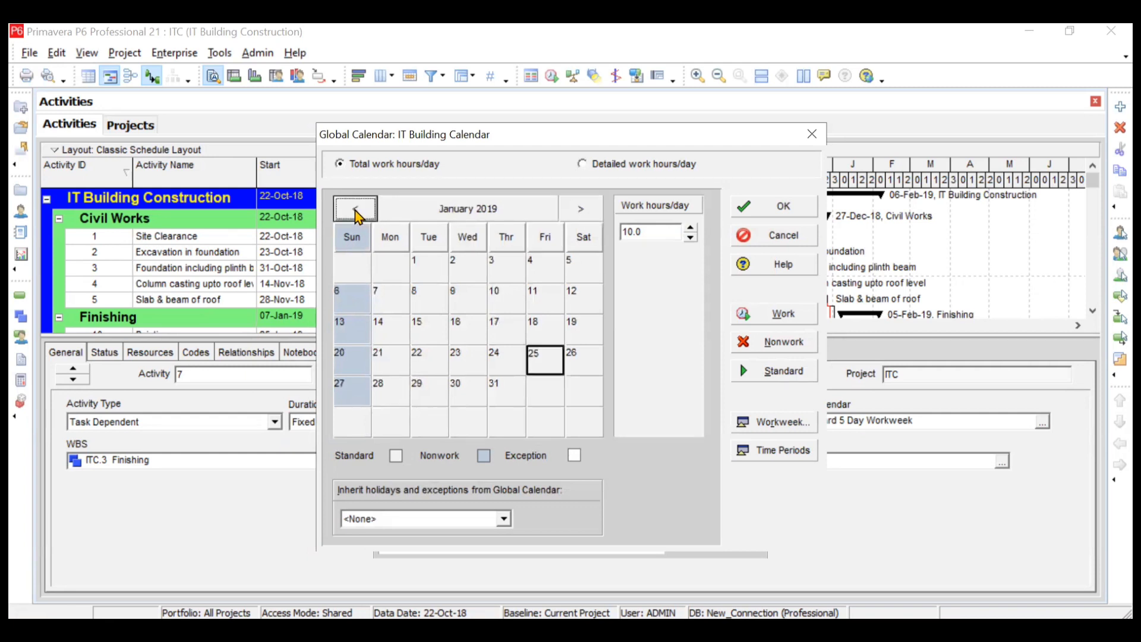
{"action": "left_click", "coordinate": [415, 269]}
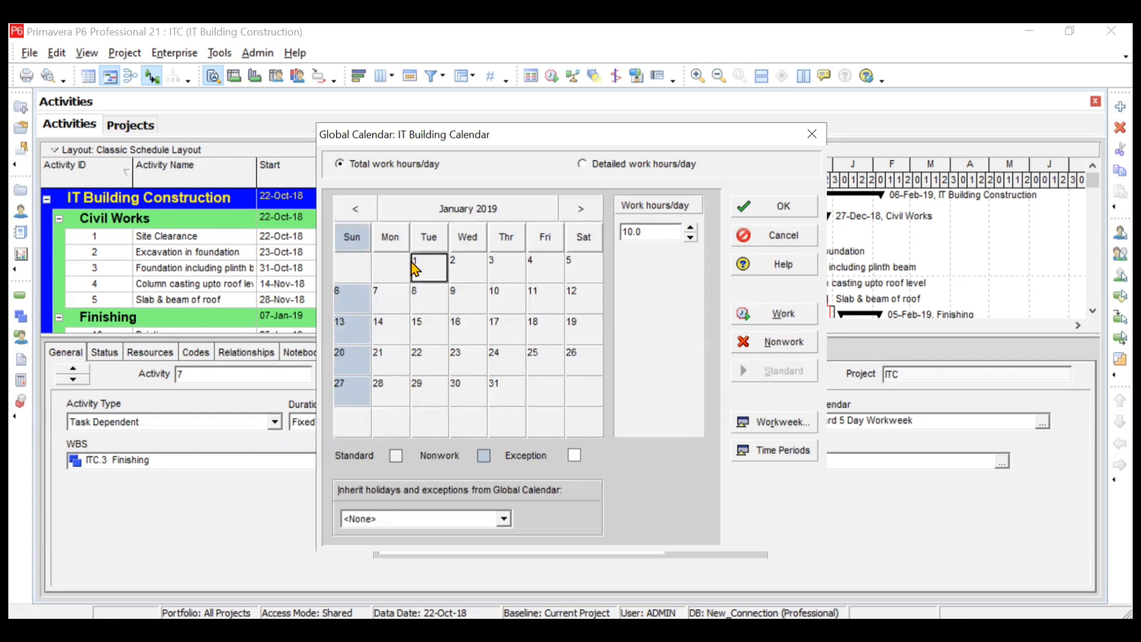
{"action": "left_click", "coordinate": [783, 346]}
Advance to December 2019 and make 25 December 2019 a nonwork holiday.
{"action": "left_click", "coordinate": [575, 220]}
{"action": "left_click", "coordinate": [575, 220]}
{"action": "left_click", "coordinate": [575, 220]}
{"action": "left_click", "coordinate": [575, 220]}
{"action": "left_click", "coordinate": [576, 220]}
{"action": "left_click", "coordinate": [576, 220]}
{"action": "left_click", "coordinate": [575, 220]}
{"action": "left_click", "coordinate": [576, 220]}
{"action": "left_click", "coordinate": [576, 220]}
{"action": "left_click", "coordinate": [575, 220]}
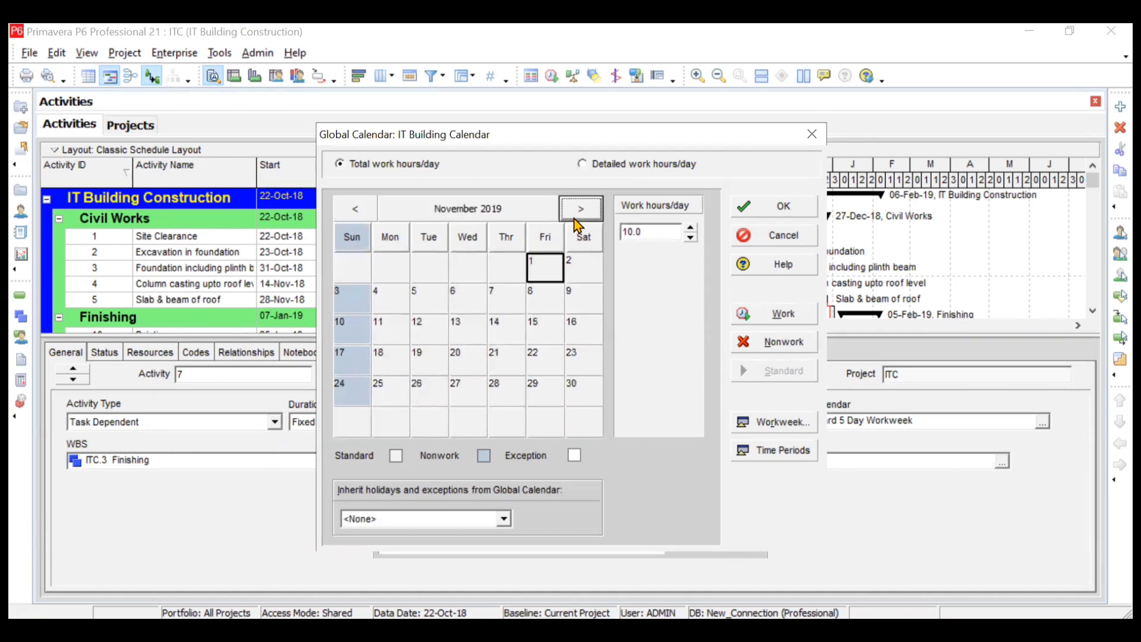
{"action": "left_click", "coordinate": [575, 223]}
{"action": "left_click", "coordinate": [462, 360]}
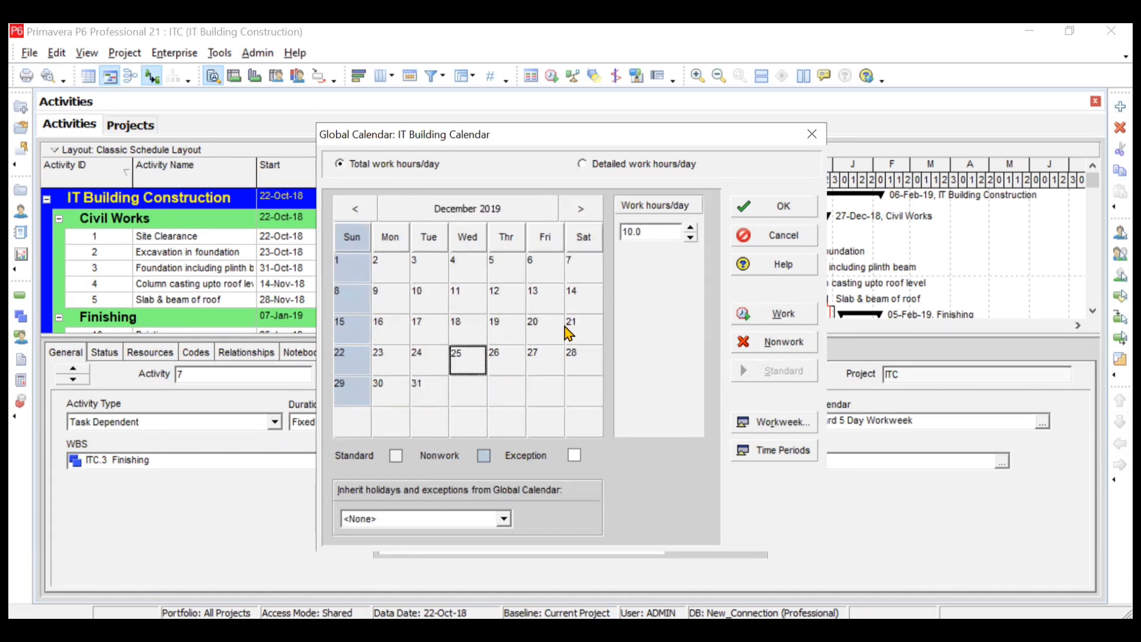
{"action": "left_click", "coordinate": [776, 342]}
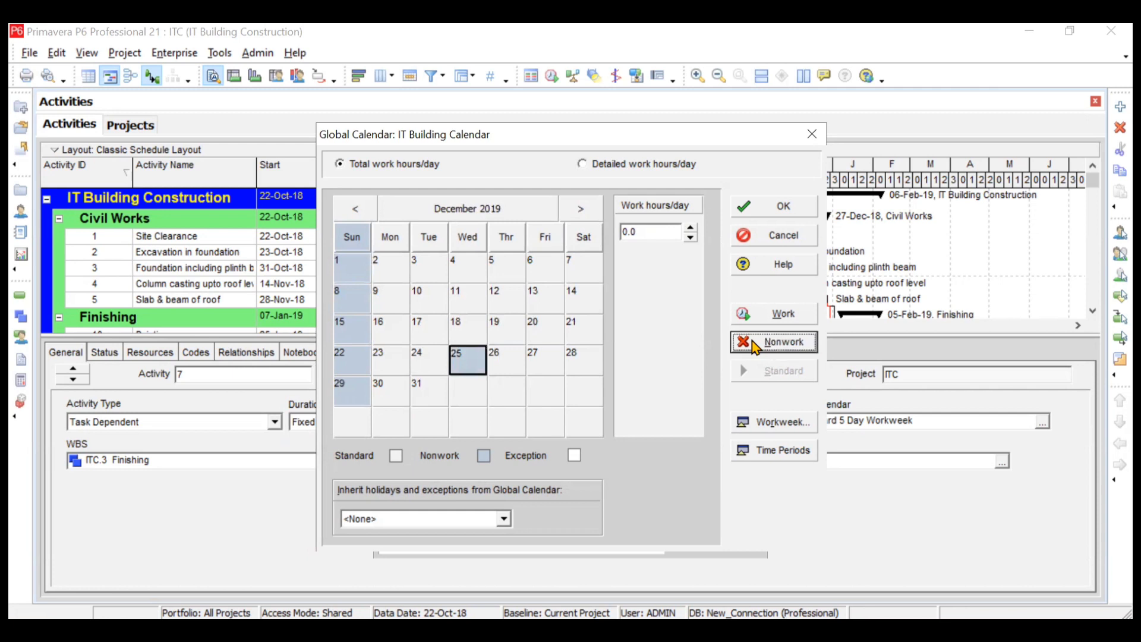
Glance at January 2020, return to December 2019, and save the calendar.
{"action": "left_click", "coordinate": [575, 217]}
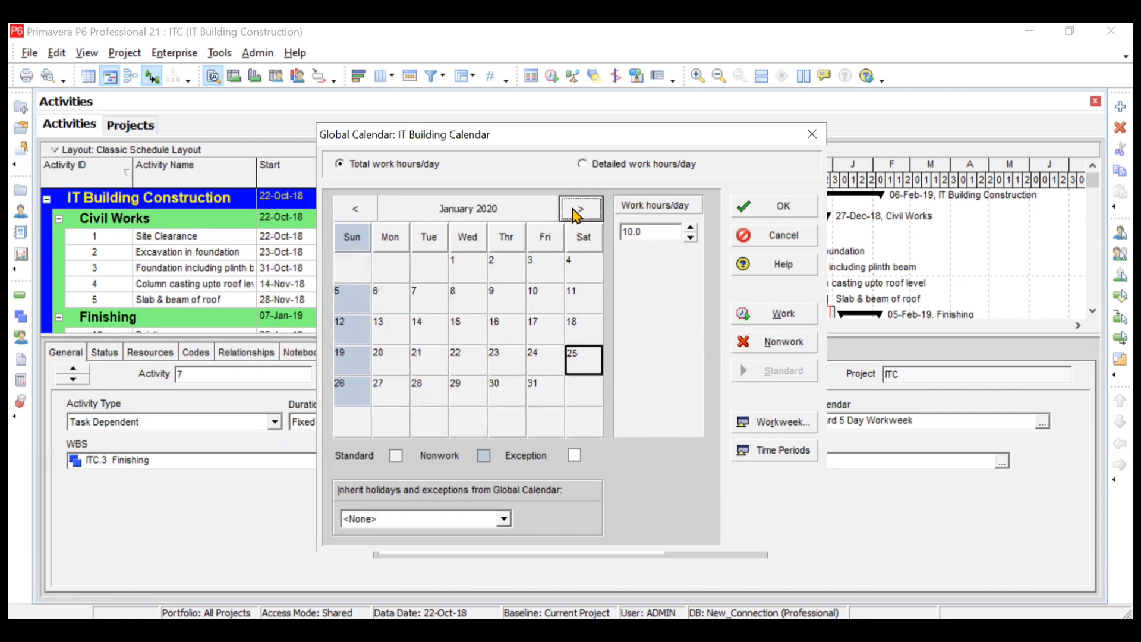
{"action": "left_click", "coordinate": [345, 217]}
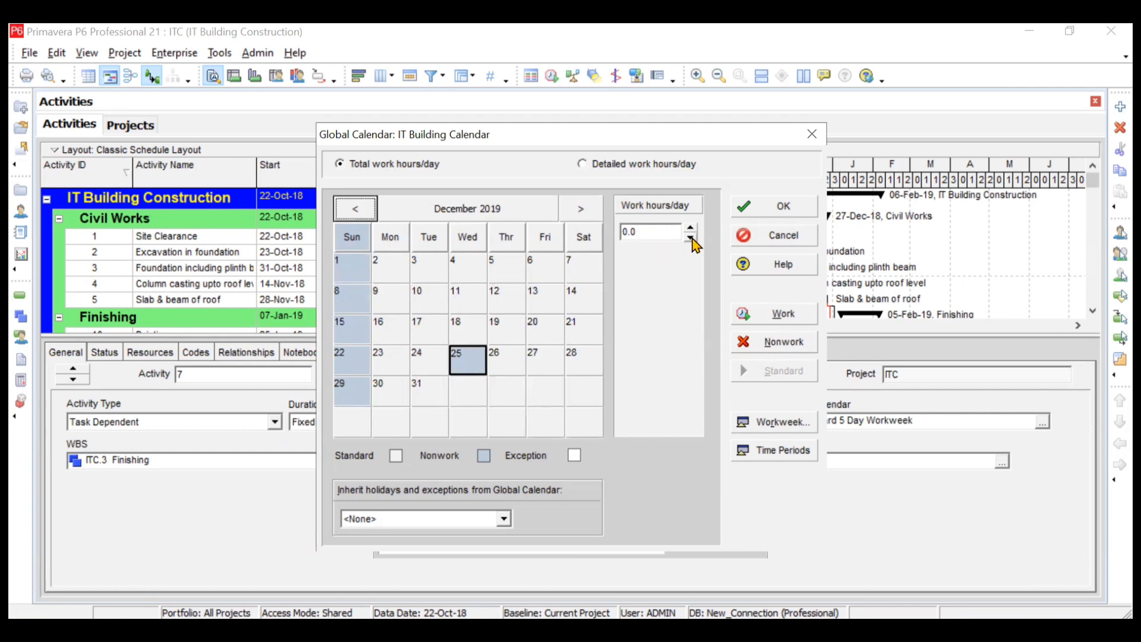
{"action": "left_click", "coordinate": [781, 208]}
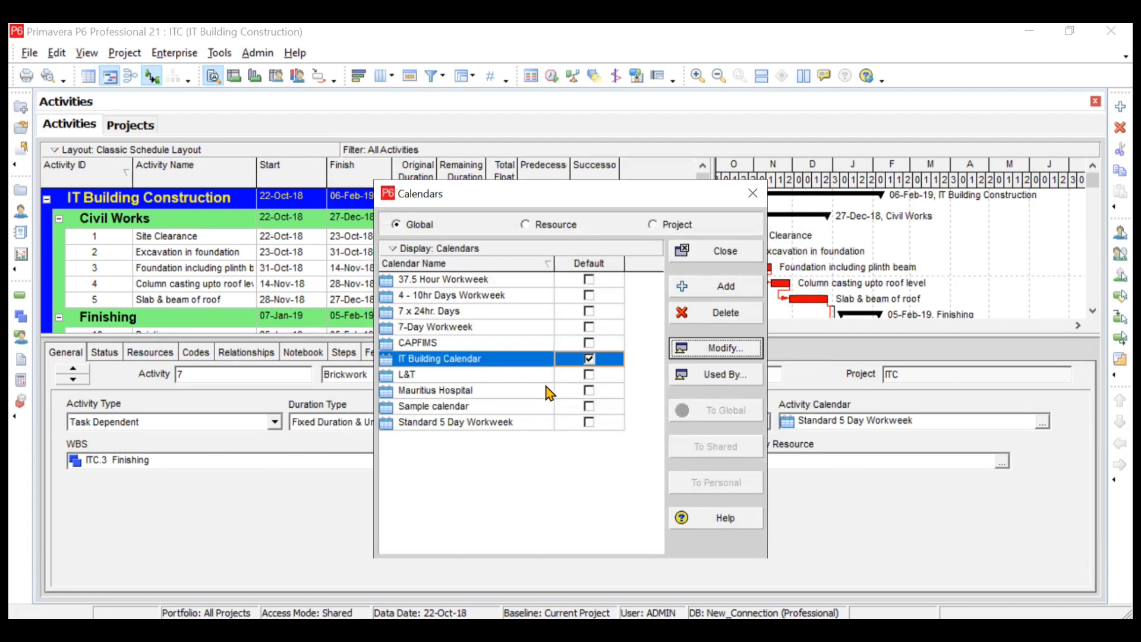
Reopen Enterprise > Calendars, switch to Resource calendars, and add a new one.
{"action": "left_click", "coordinate": [713, 259]}
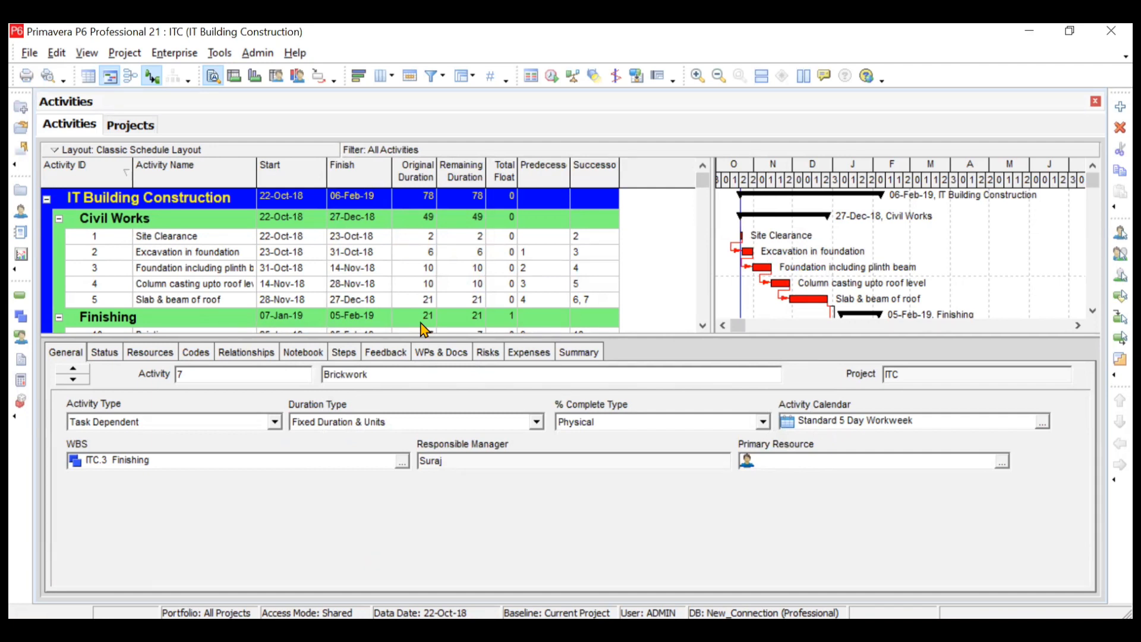
{"action": "left_click", "coordinate": [174, 52]}
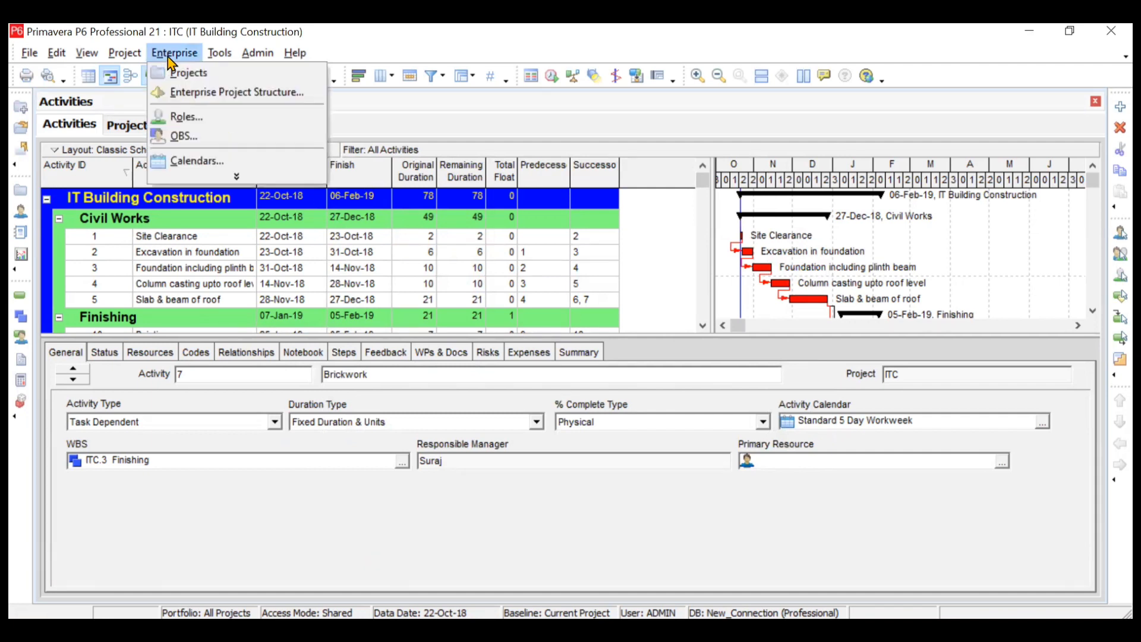
{"action": "left_click", "coordinate": [207, 160]}
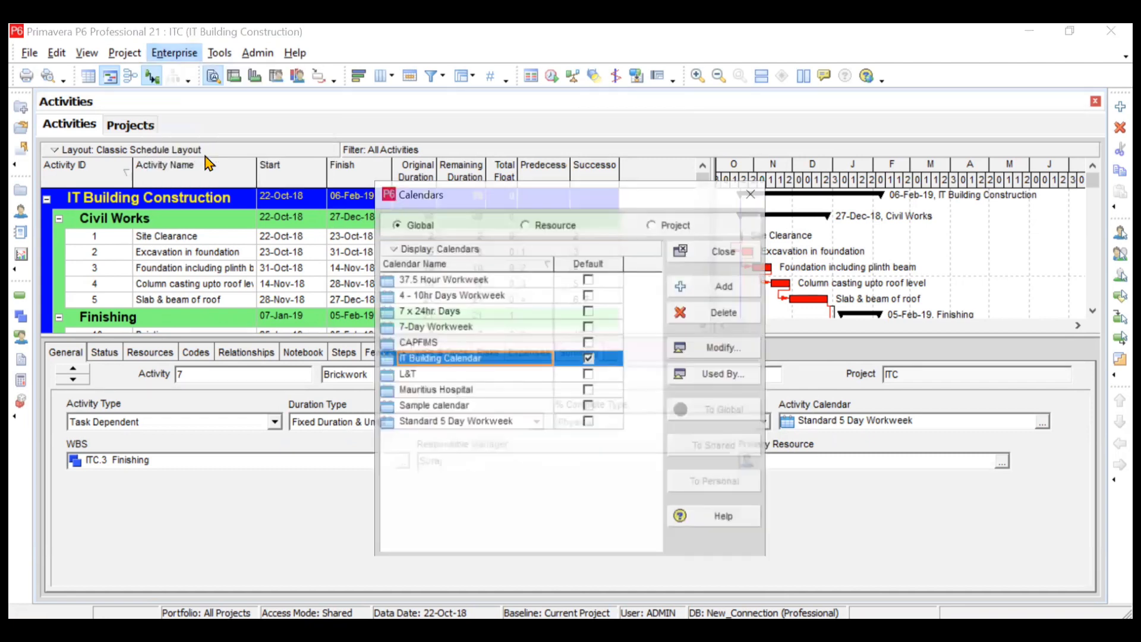
{"action": "left_click", "coordinate": [531, 227]}
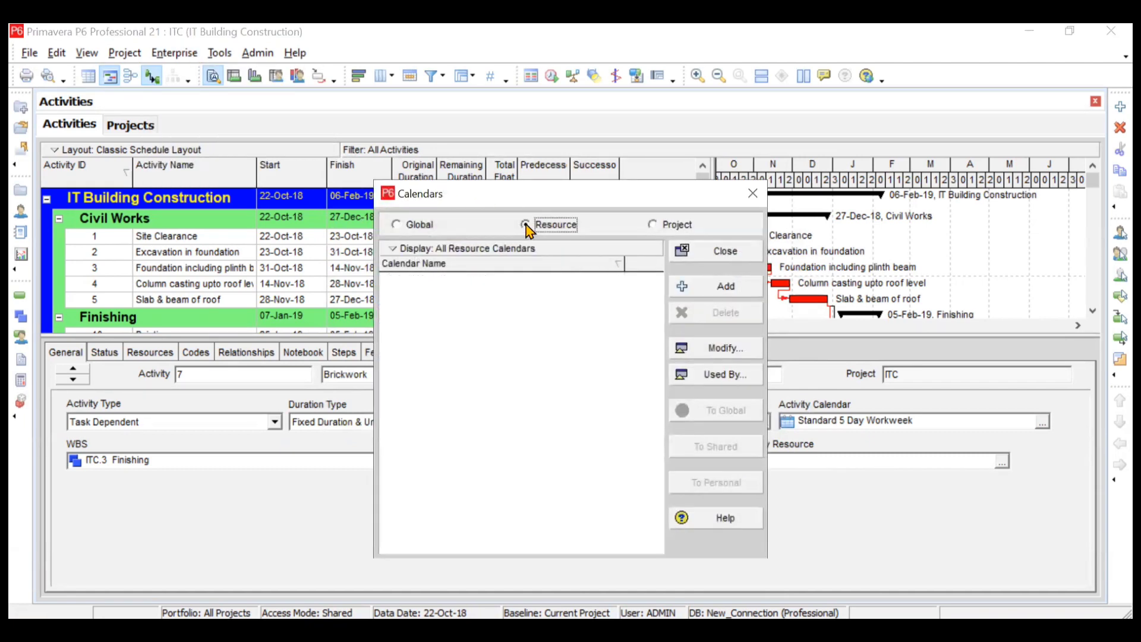
{"action": "left_click", "coordinate": [529, 249]}
{"action": "mouse_move", "coordinate": [487, 362]}
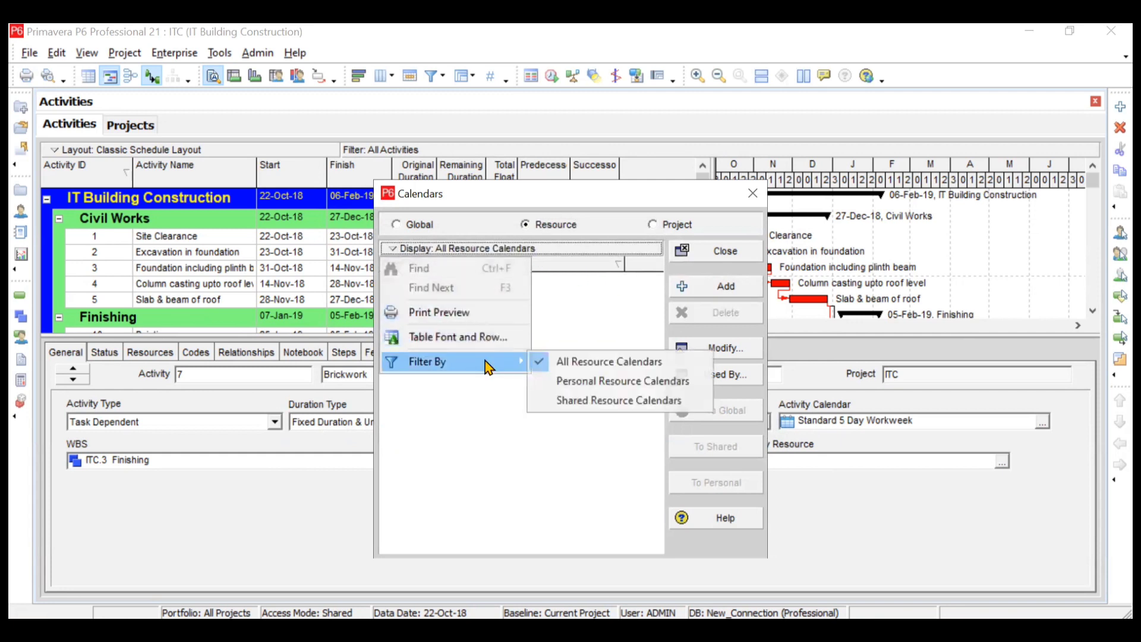
{"action": "left_click", "coordinate": [595, 361]}
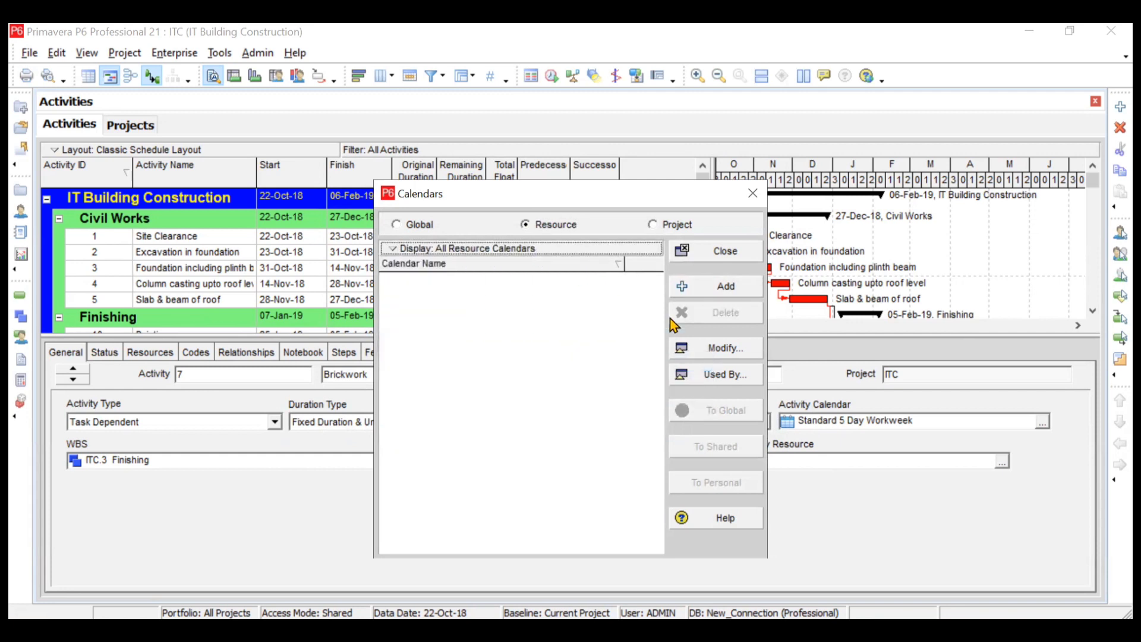
{"action": "left_click", "coordinate": [712, 290]}
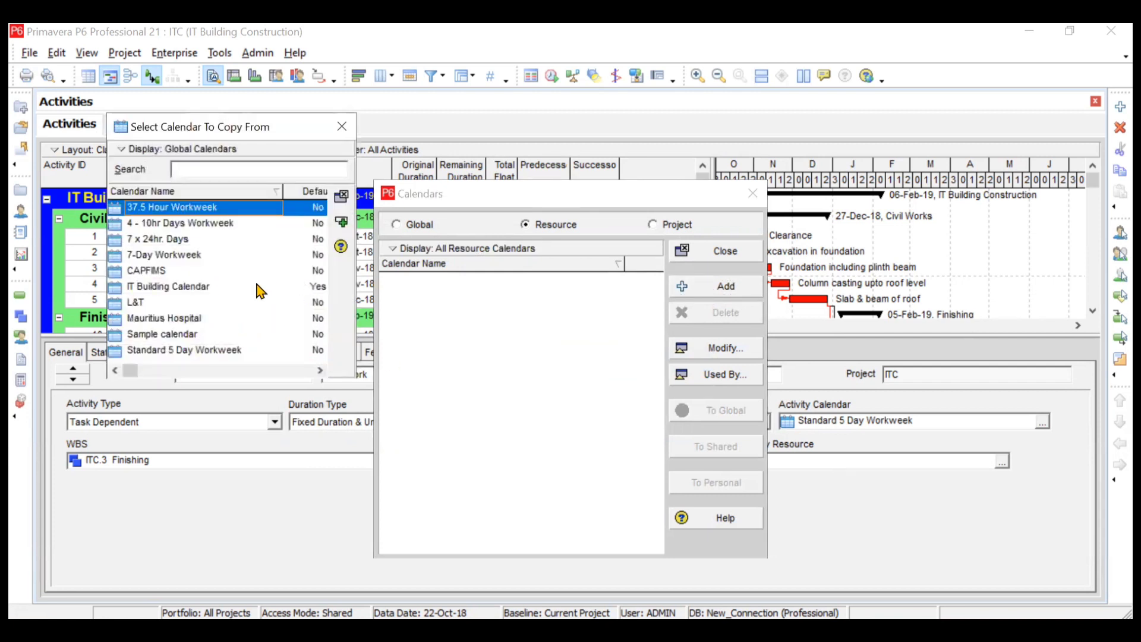
Copy IT Building Calendar into a new calendar named 'Plastering crew calendar'.
{"action": "left_click", "coordinate": [196, 287]}
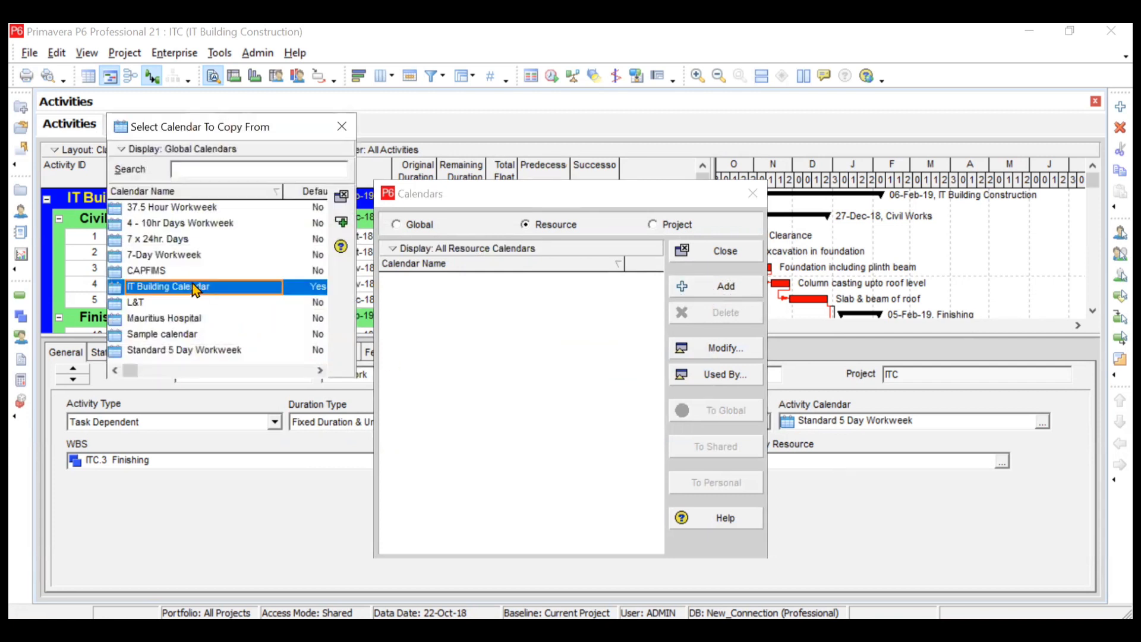
{"action": "left_click", "coordinate": [342, 225]}
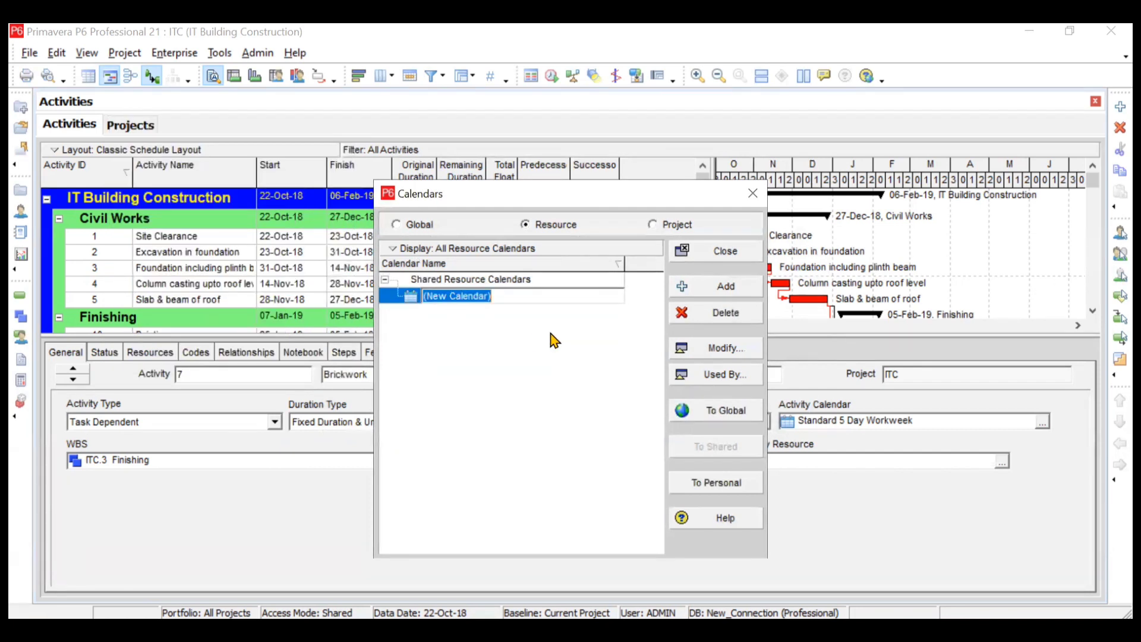
{"action": "type", "text": "Plastering"}
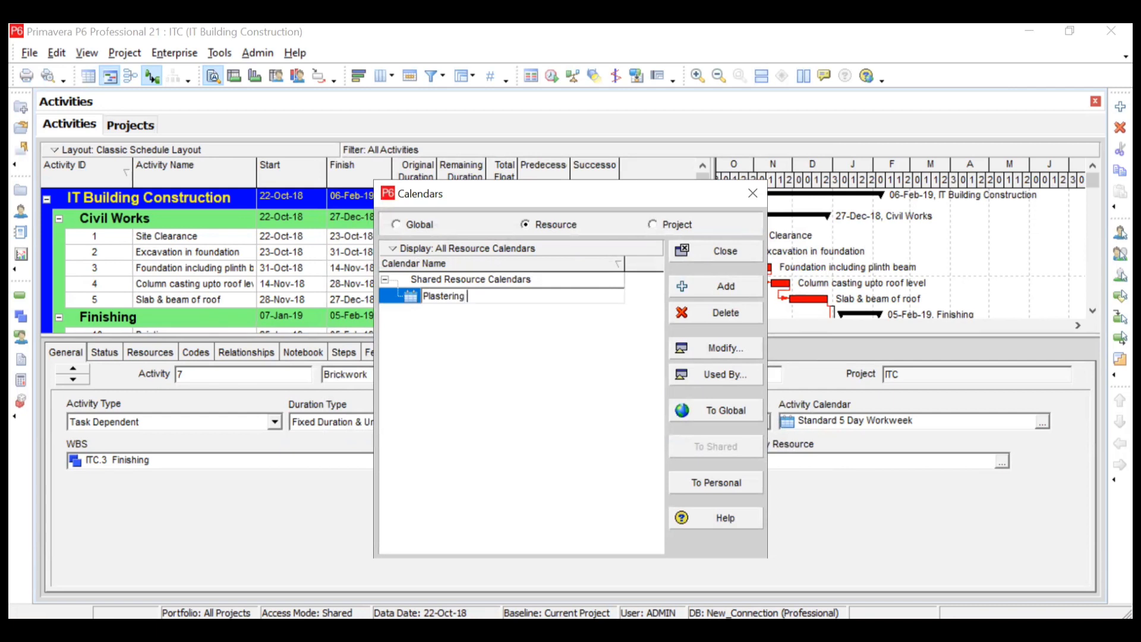
{"action": "type", "text": " crew calendar"}
{"action": "key", "text": "Return"}
{"action": "left_click", "coordinate": [710, 351]}
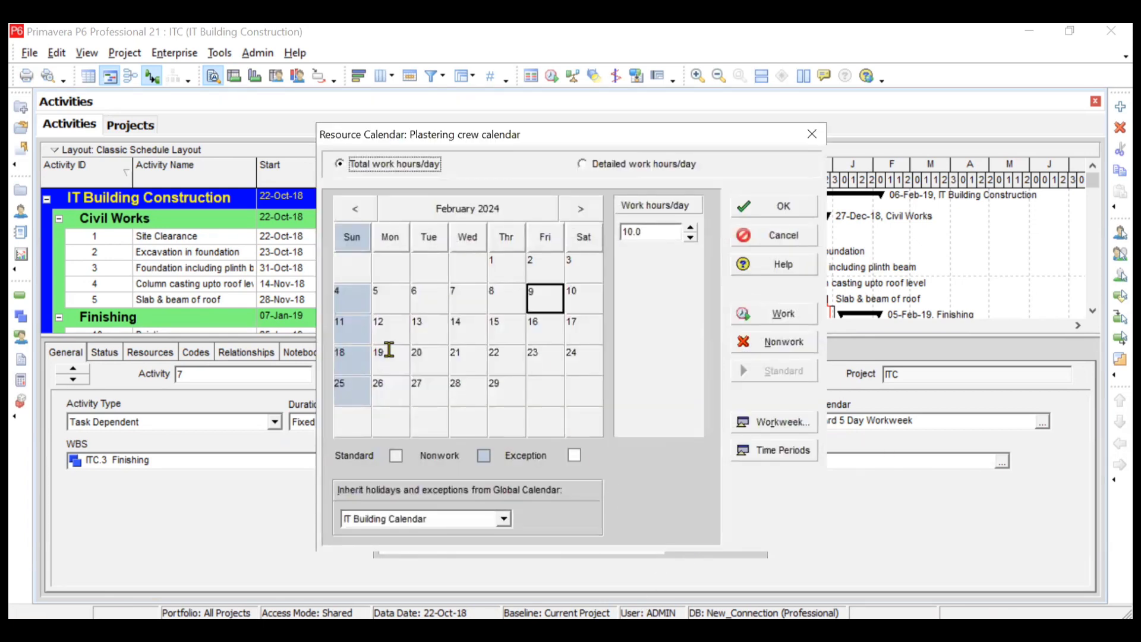
After checking the requirements slide, set Tuesday and Friday weekly hours to 0.
{"action": "key", "text": "alt+Tab"}
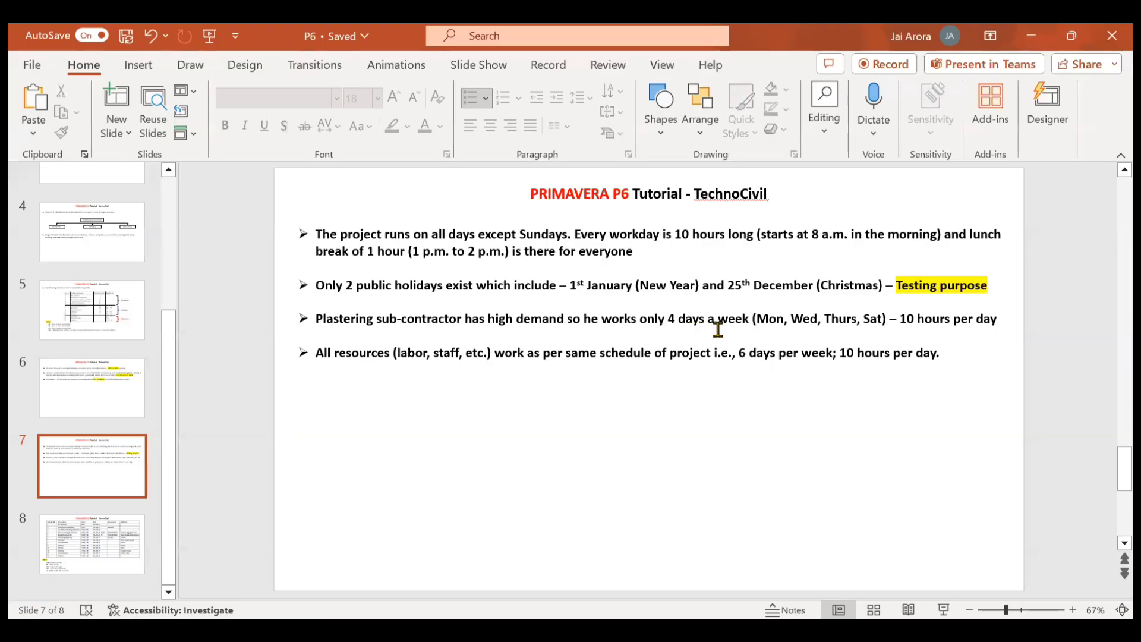
{"action": "left_click", "coordinate": [1032, 34]}
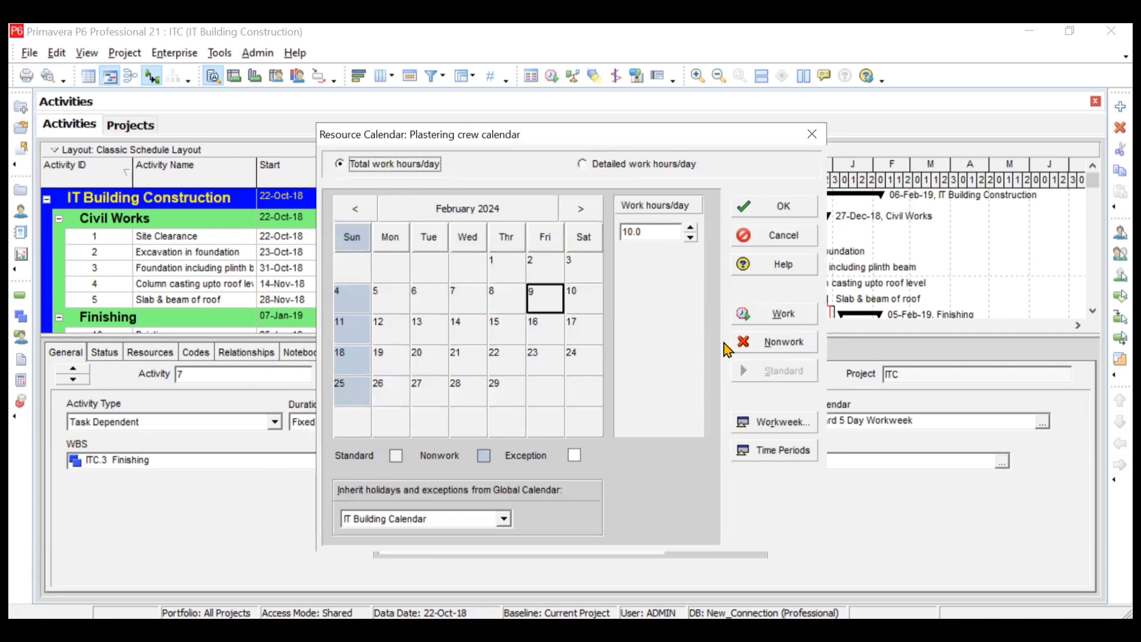
{"action": "left_click", "coordinate": [779, 422]}
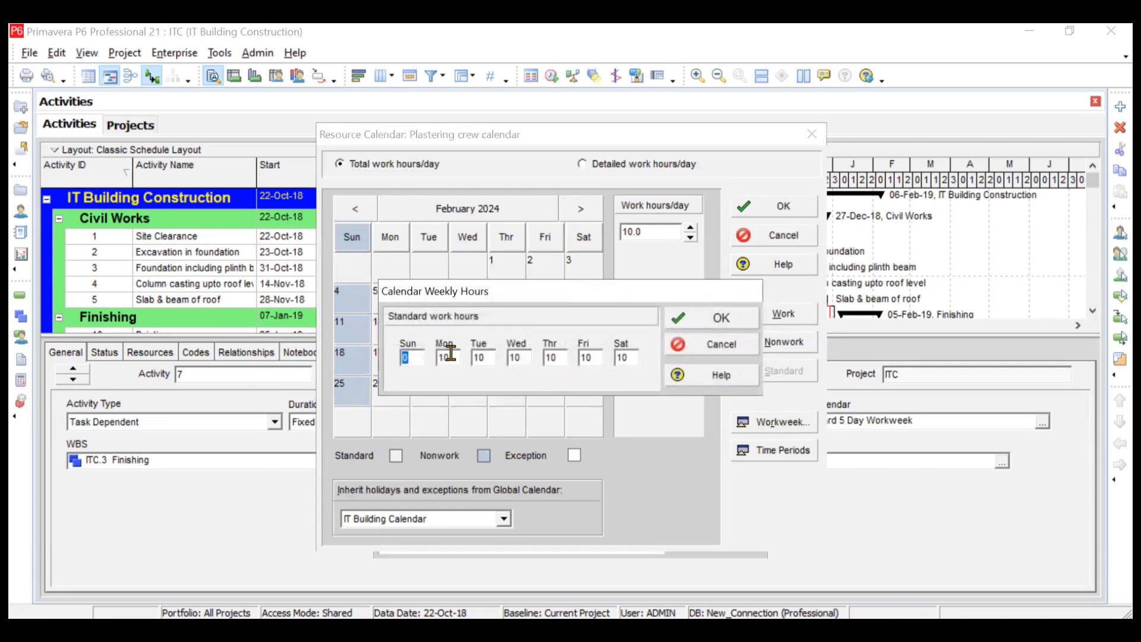
{"action": "double_click", "coordinate": [490, 361]}
{"action": "type", "text": "0"}
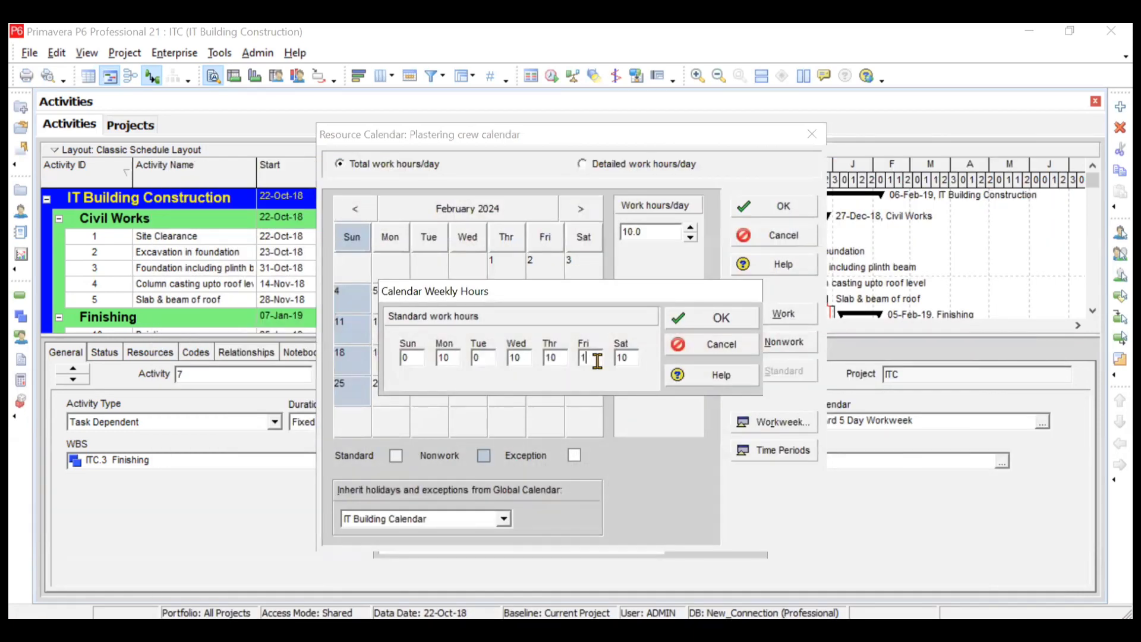
{"action": "key", "text": "BackSpace"}
{"action": "type", "text": "0"}
{"action": "left_click", "coordinate": [719, 321]}
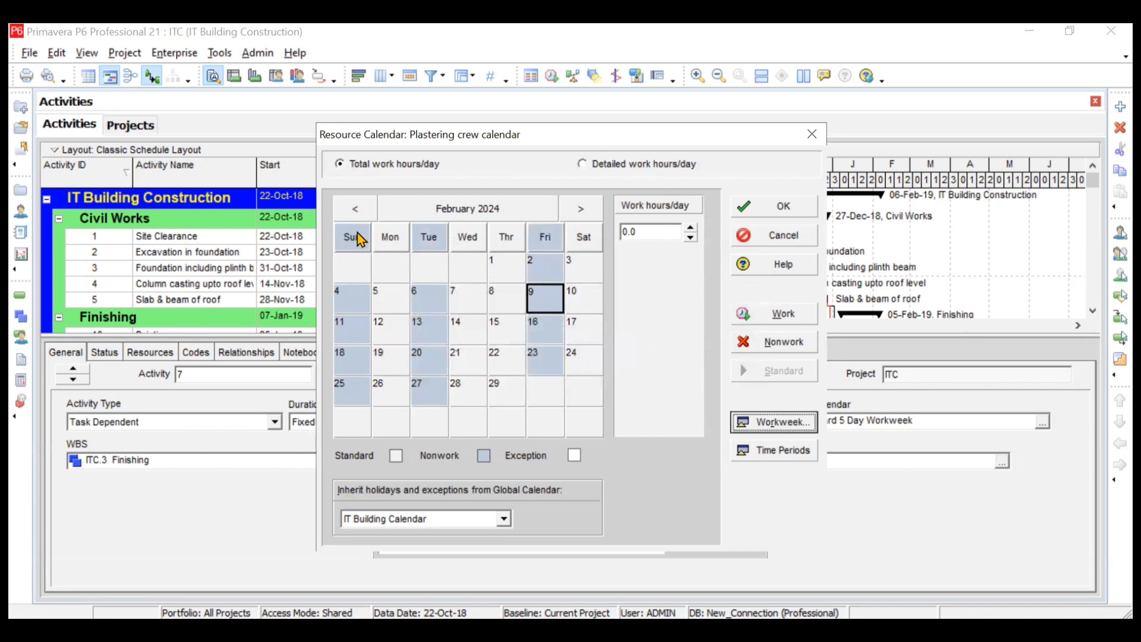
Browse January to May 2024 to check the four-day work pattern.
{"action": "left_click", "coordinate": [597, 209]}
{"action": "left_click", "coordinate": [597, 209]}
{"action": "left_click", "coordinate": [597, 209]}
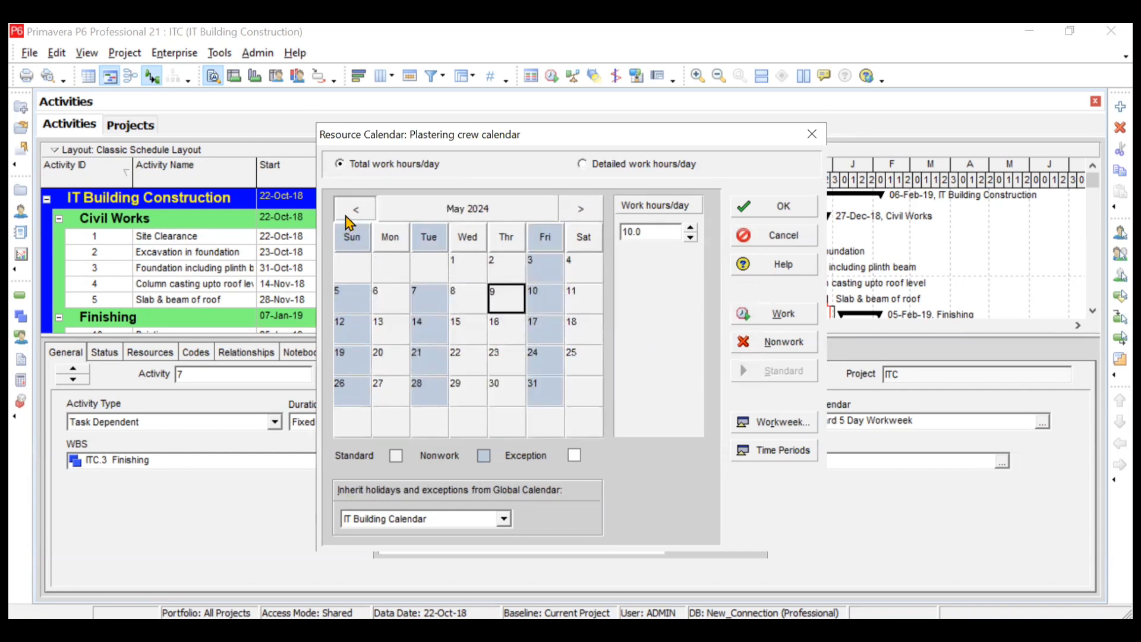
{"action": "left_click", "coordinate": [349, 215]}
{"action": "left_click", "coordinate": [350, 215]}
{"action": "left_click", "coordinate": [350, 215]}
{"action": "left_click", "coordinate": [349, 215]}
{"action": "left_click", "coordinate": [576, 218]}
{"action": "left_click", "coordinate": [576, 218]}
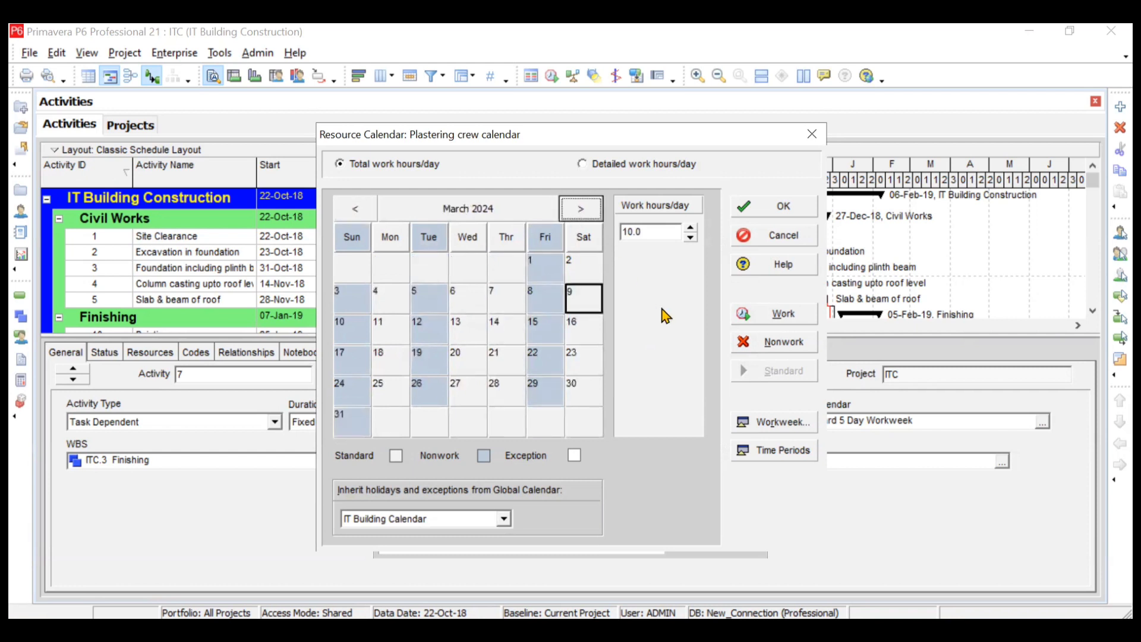
Review hours per time period, show detailed work hours, then save and close Calendars.
{"action": "left_click", "coordinate": [797, 459]}
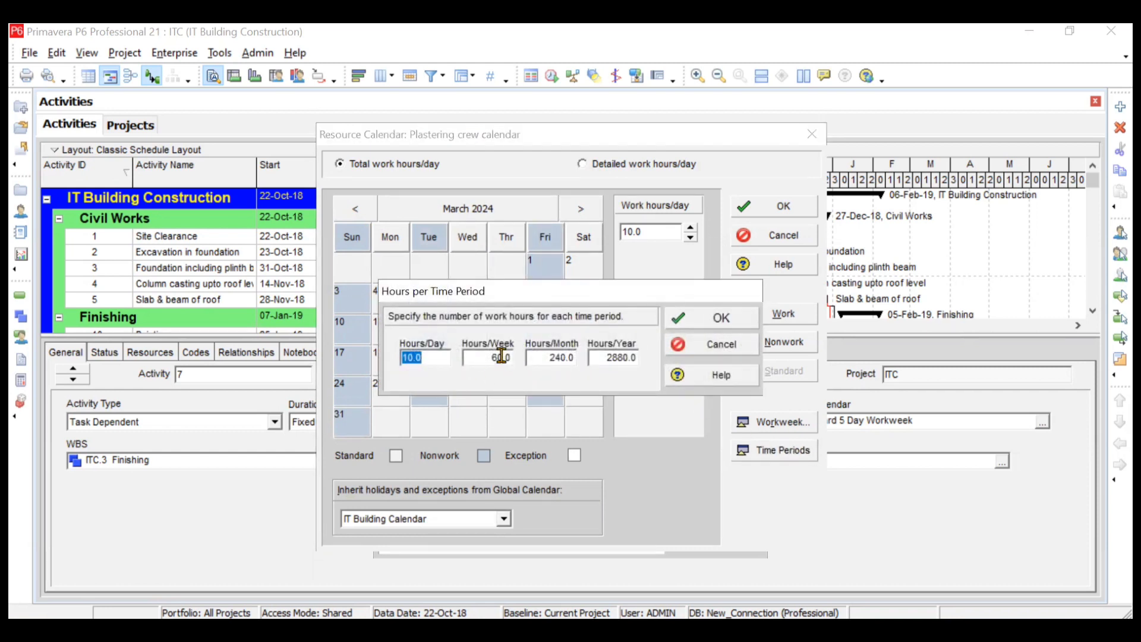
{"action": "left_click", "coordinate": [712, 323]}
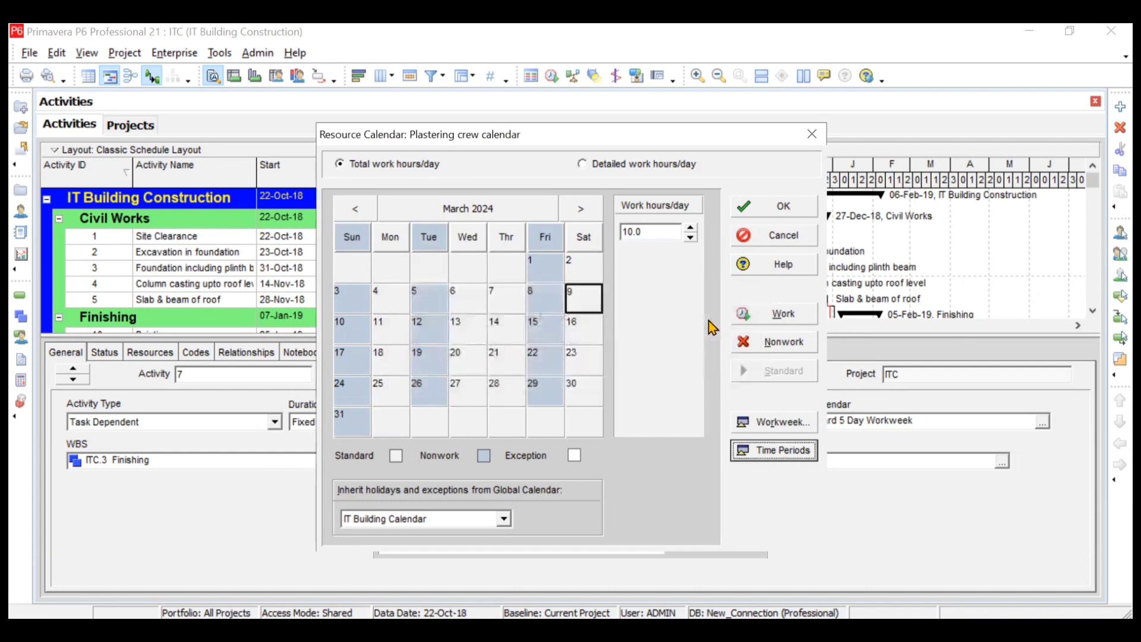
{"action": "left_click", "coordinate": [585, 165]}
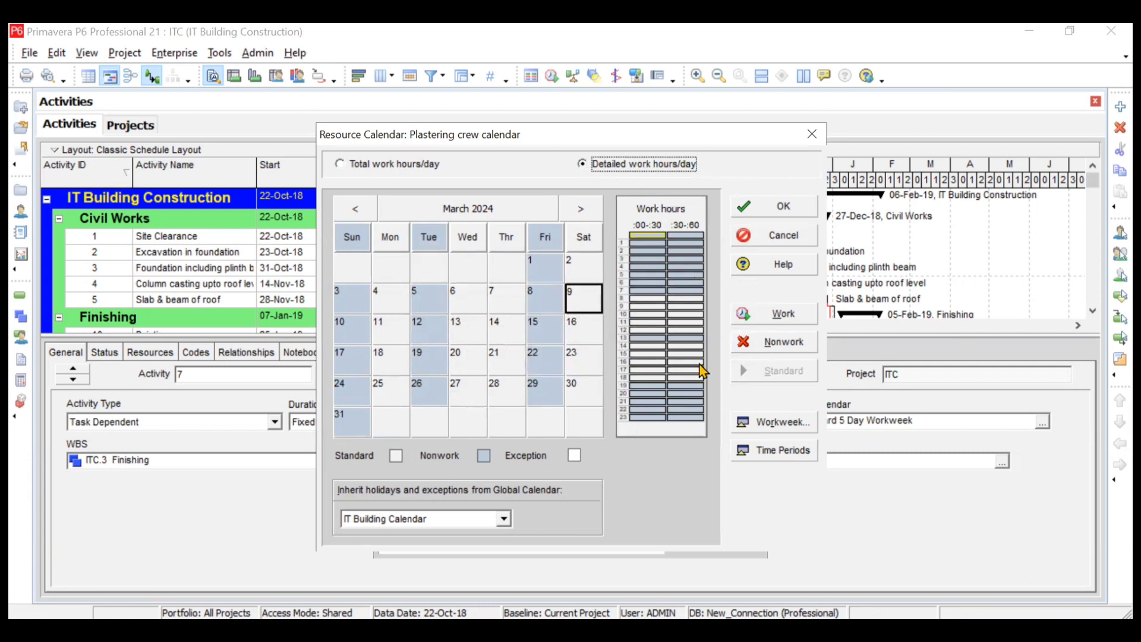
{"action": "left_click", "coordinate": [767, 207]}
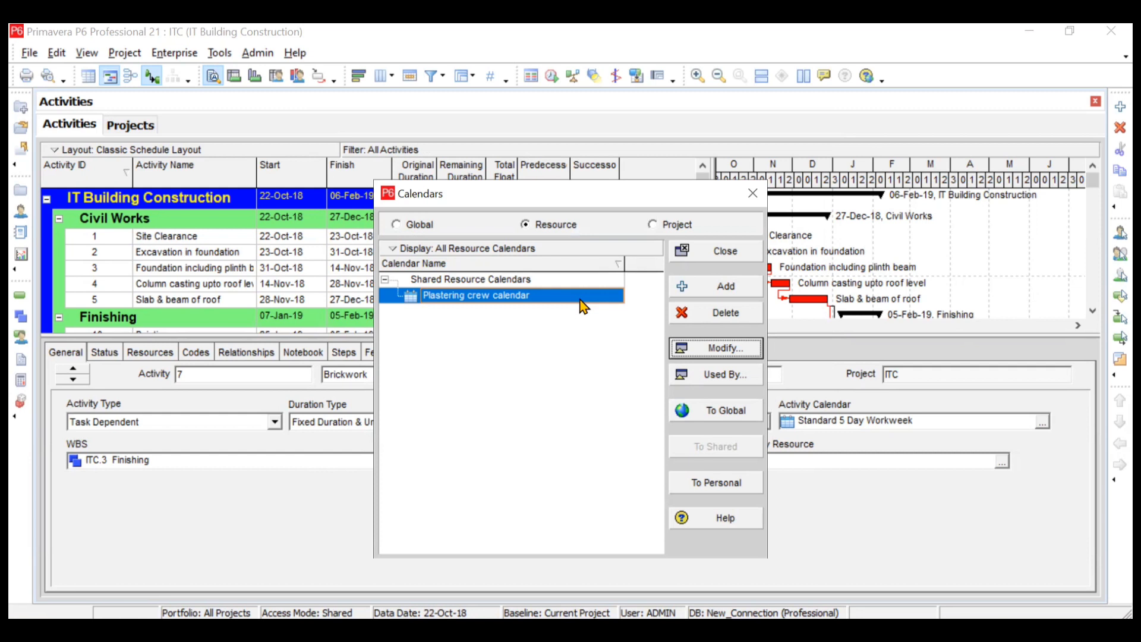
{"action": "left_click", "coordinate": [708, 257]}
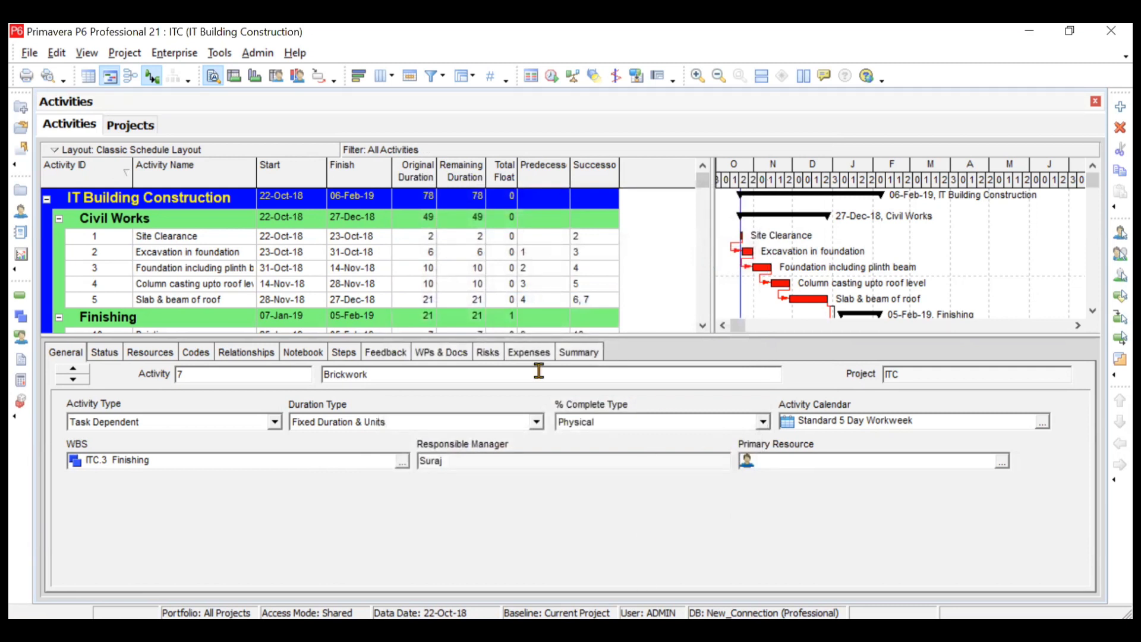
Switch to PowerPoint to view slide 7's working-time and holiday requirements.
{"action": "key", "text": "alt+Tab"}
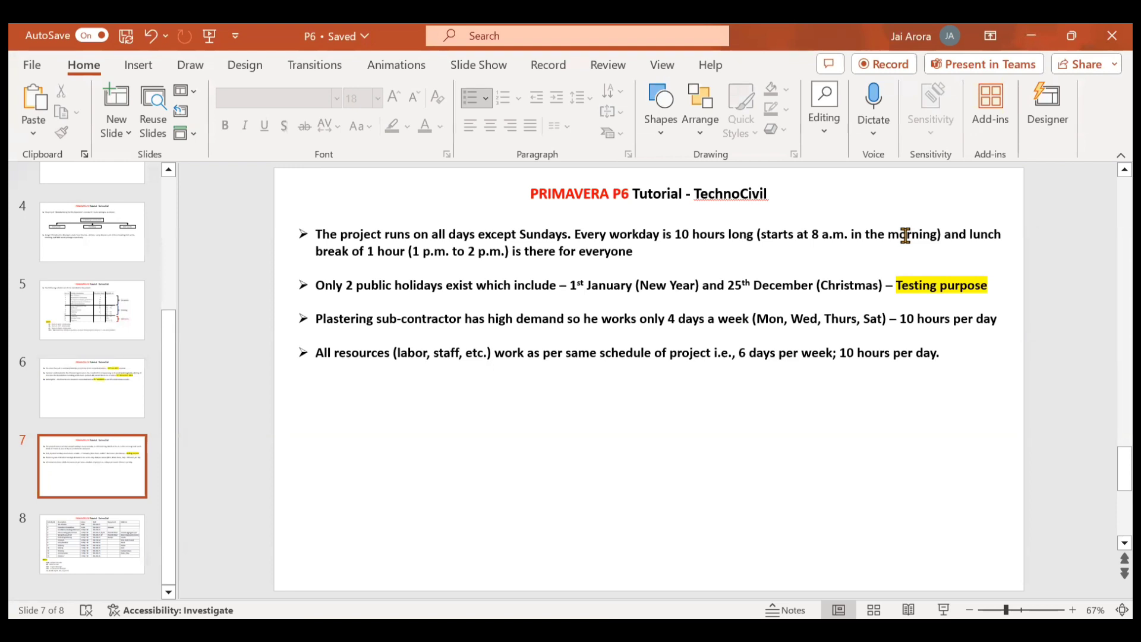